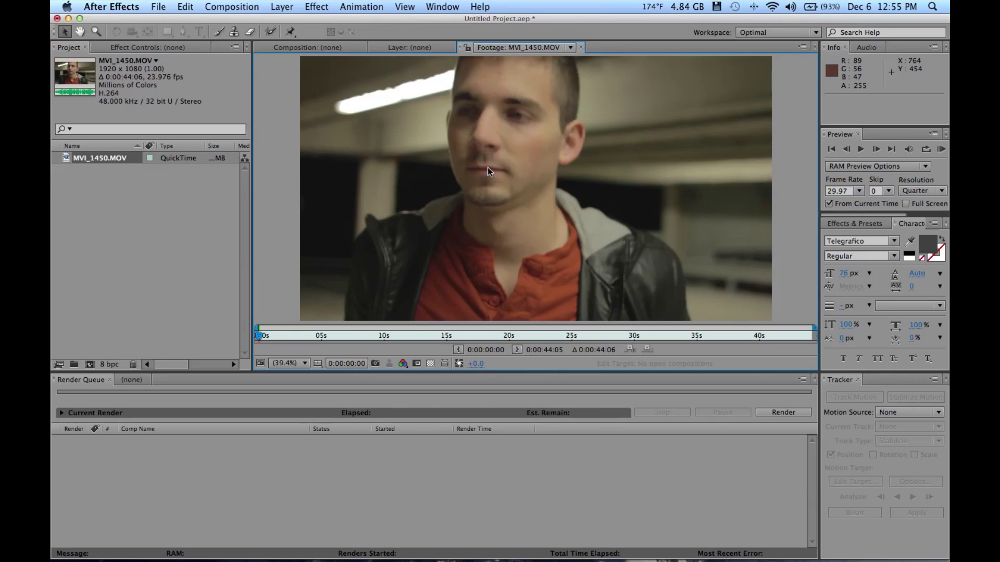
# Step: Create a new composition from the MVI_1450.MOV footage, named MVI_1450
pyautogui.click(488, 168)
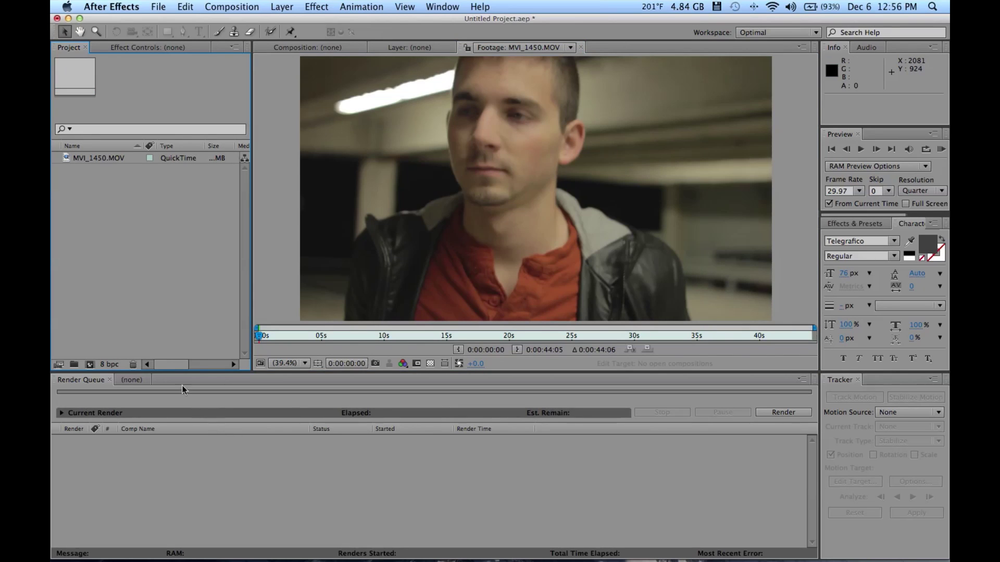
pyautogui.click(67, 158)
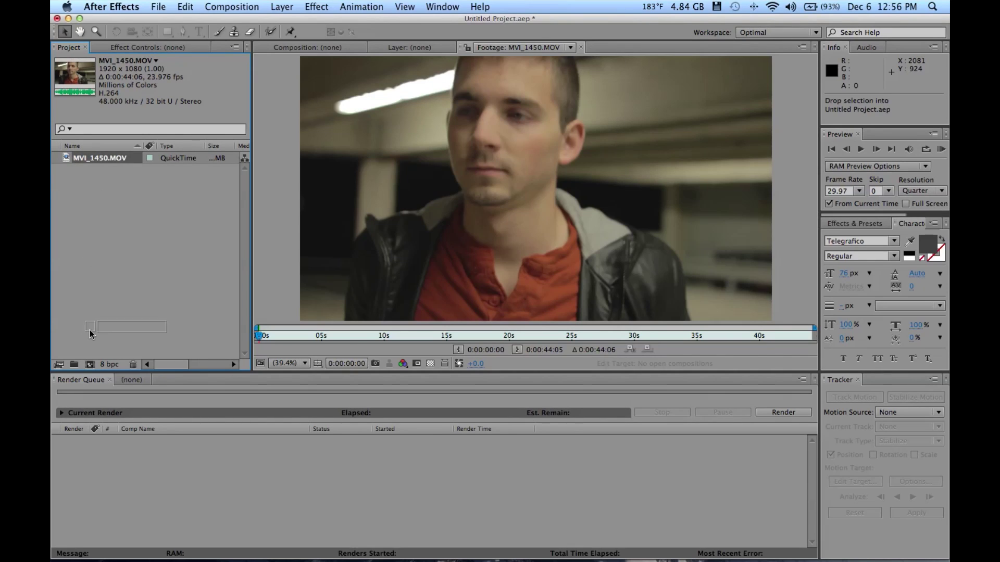
pyautogui.hscroll(3, 104, 238)
pyautogui.click(150, 237)
pyautogui.click(96, 162)
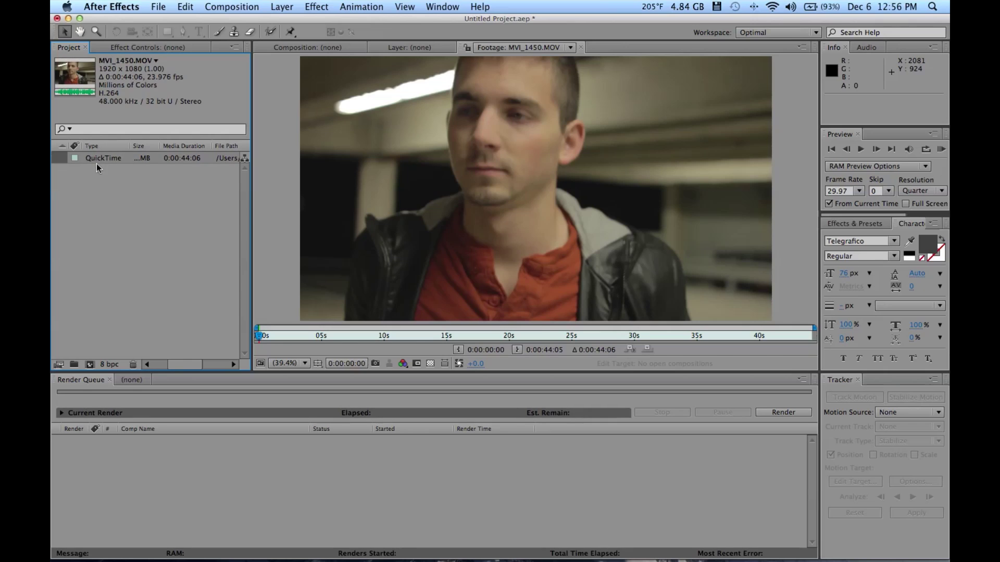
pyautogui.click(89, 365)
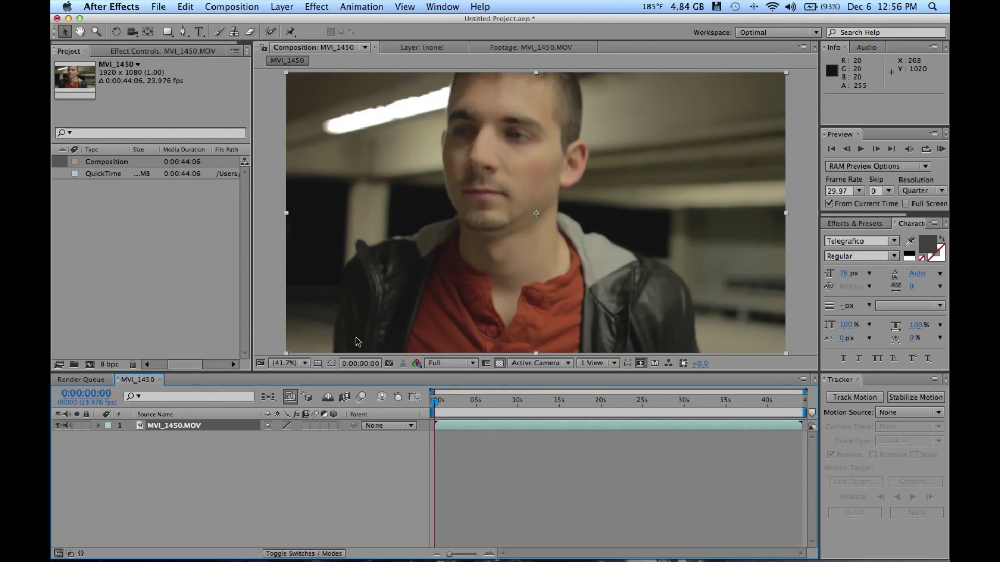
# Step: Move the playhead to 0:00:02:01 and trim the MVI_1450.MOV layer to end at 0:00:03:21
pyautogui.click(448, 401)
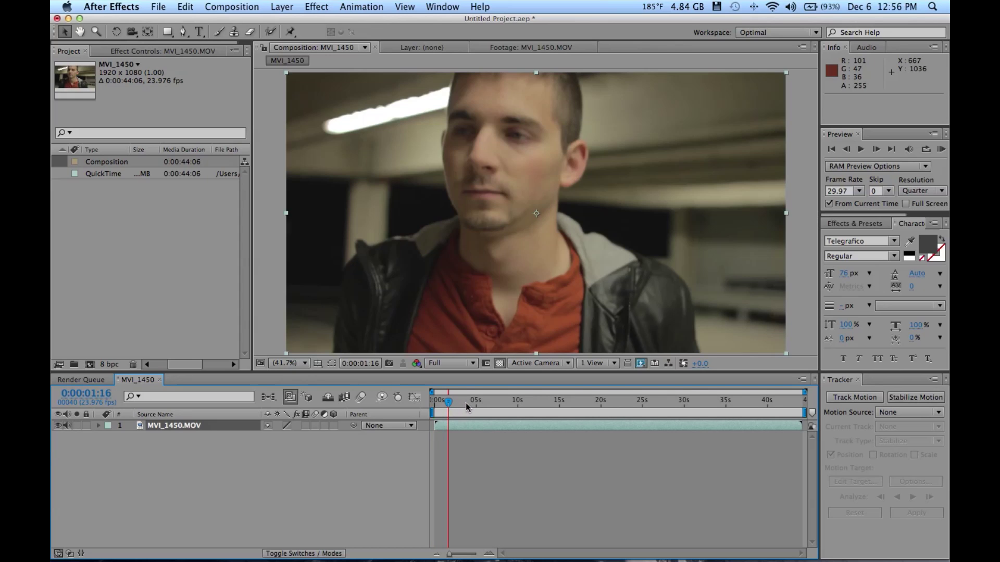
pyautogui.moveTo(465, 402)
pyautogui.mouseDown()
pyautogui.moveTo(483, 402)
pyautogui.moveTo(460, 402)
pyautogui.mouseUp()
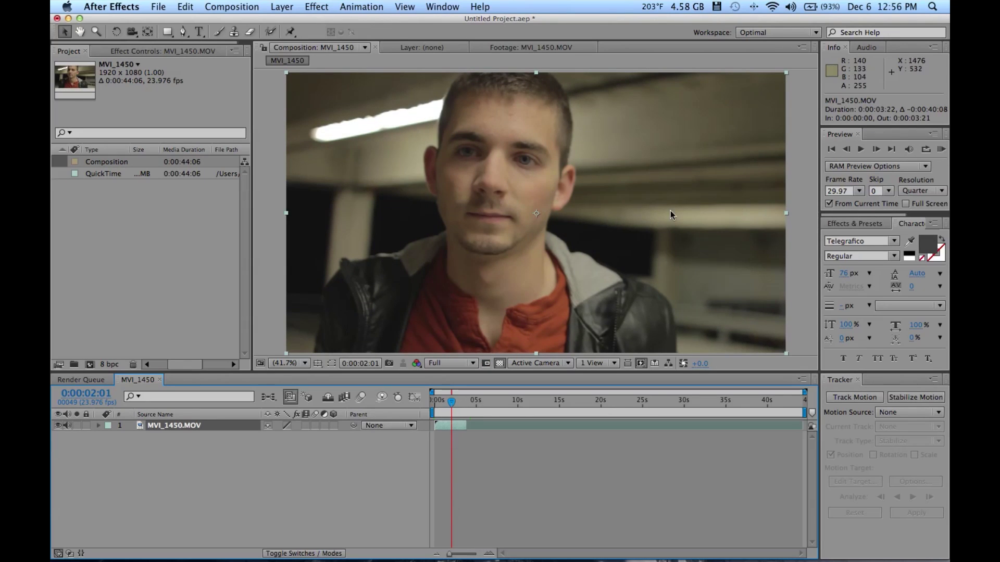
pyautogui.click(317, 451)
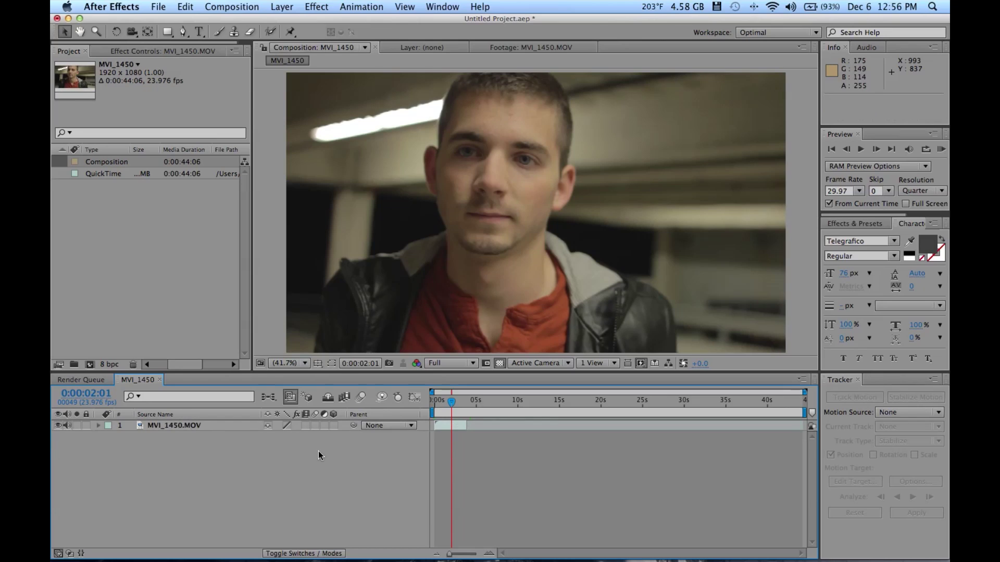
pyautogui.click(214, 427)
pyautogui.click(217, 453)
pyautogui.rightClick(198, 431)
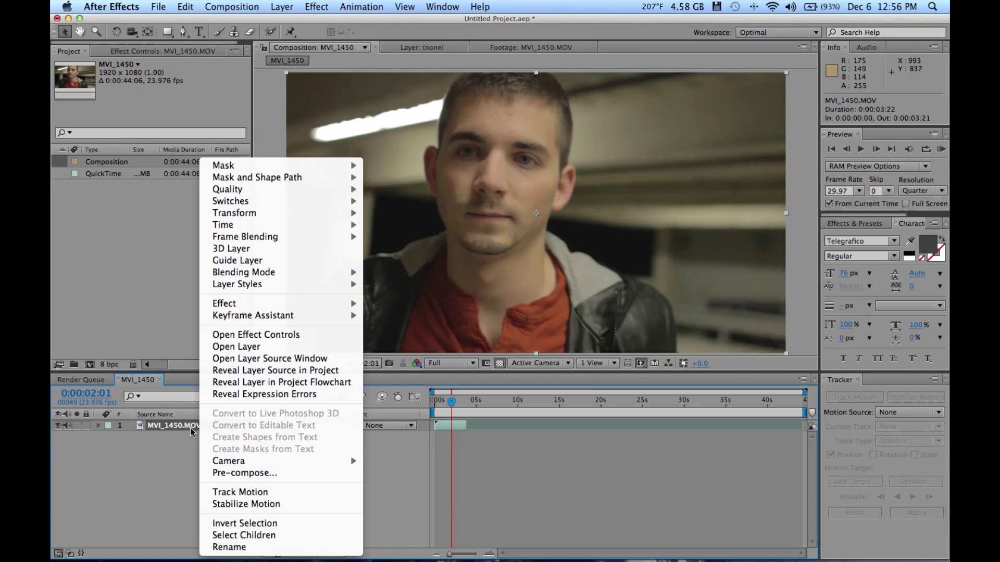
# Step: Start Track Motion on the MVI_1450.MOV layer and place Track Point 1 near the man's eye
pyautogui.click(178, 443)
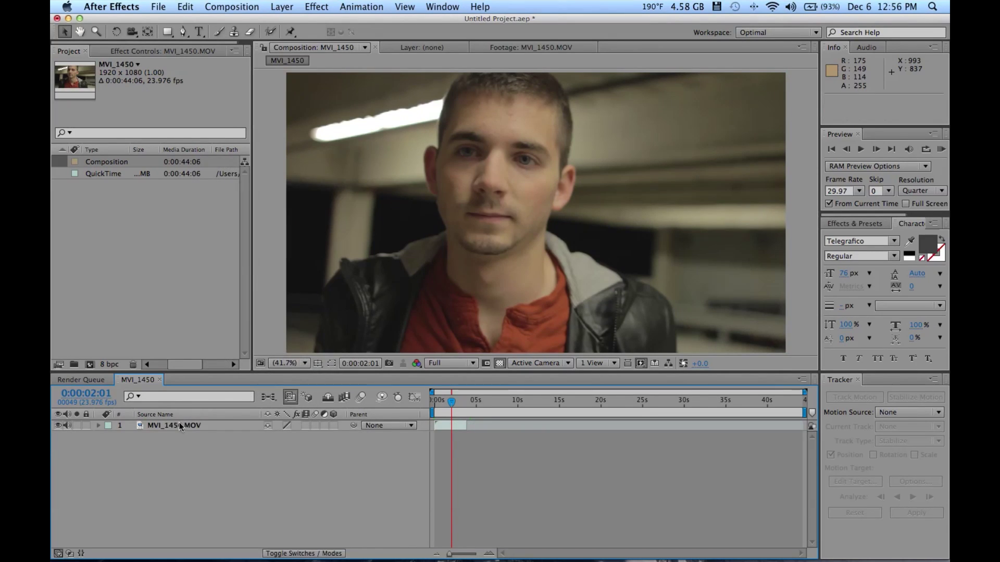
pyautogui.rightClick(179, 423)
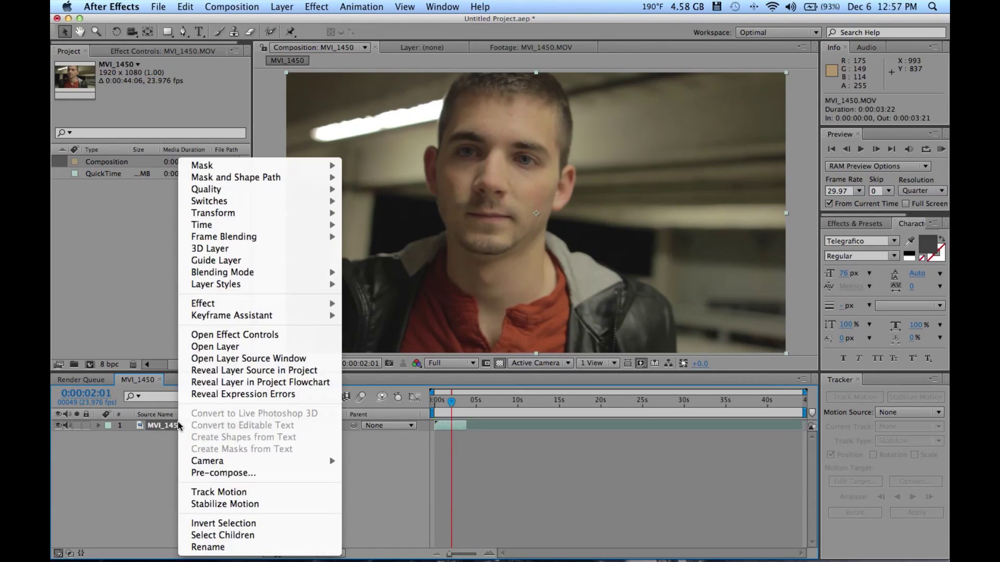
pyautogui.click(236, 492)
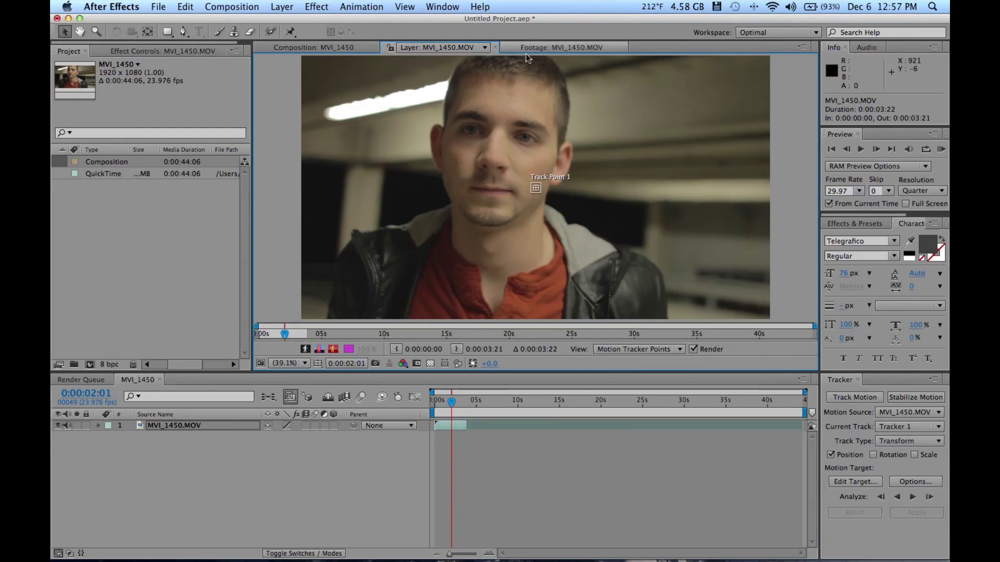
pyautogui.scroll(3, 536, 194)
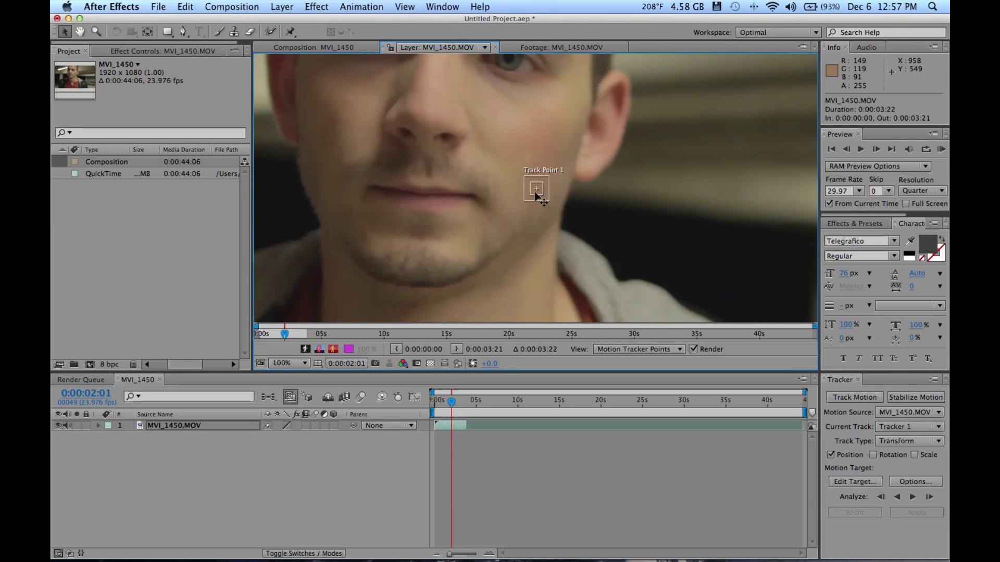
pyautogui.moveTo(535, 194); pyautogui.dragTo(535, 239)
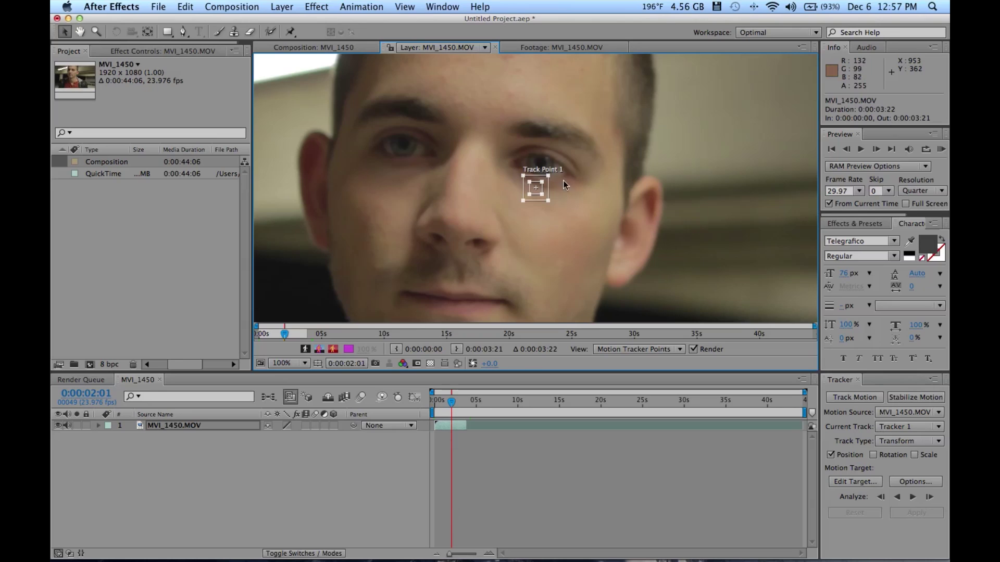
pyautogui.press(',')
pyautogui.press(',')
pyautogui.press(',')
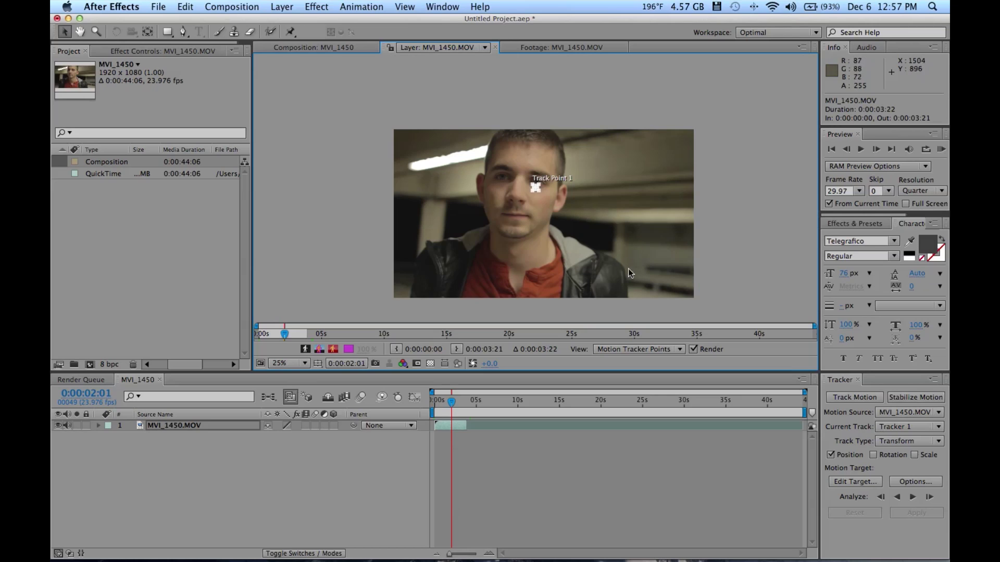
pyautogui.scroll(8, 526, 190)
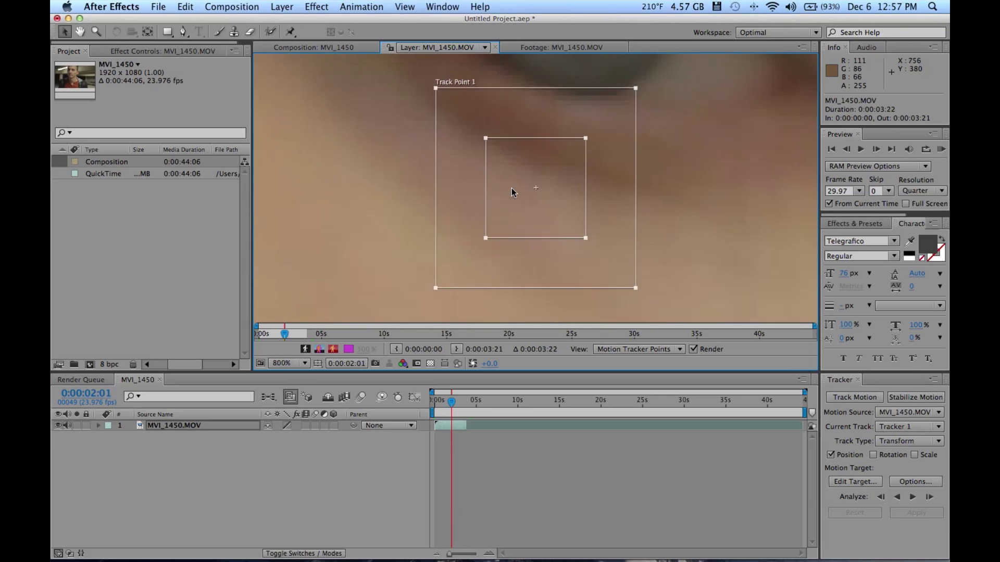
# Step: Centre Track Point 1 on the pupil of the man's right-hand eye
pyautogui.moveTo(521, 188); pyautogui.dragTo(542, 101)
pyautogui.scroll(-8, 553, 207)
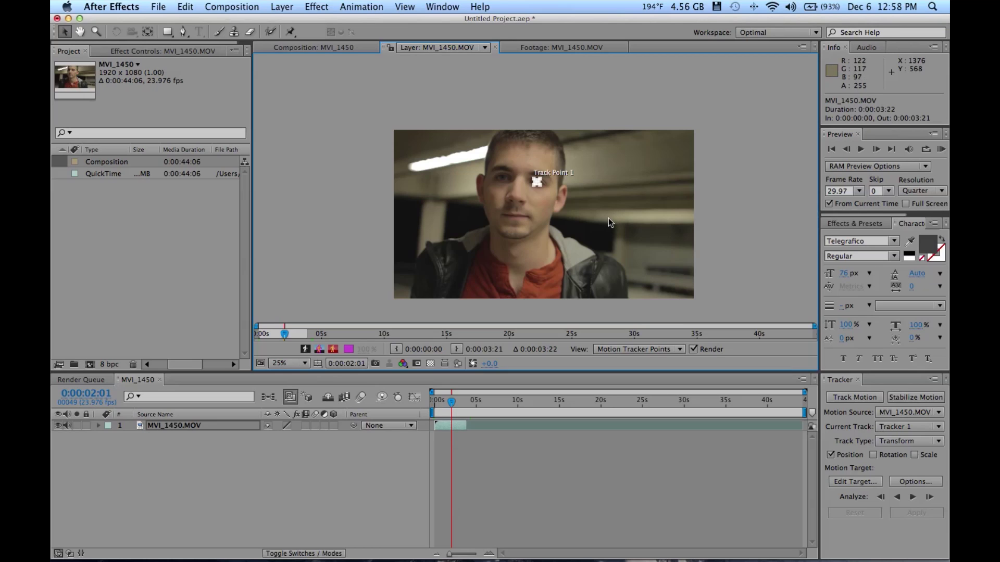
pyautogui.scroll(2, 529, 171)
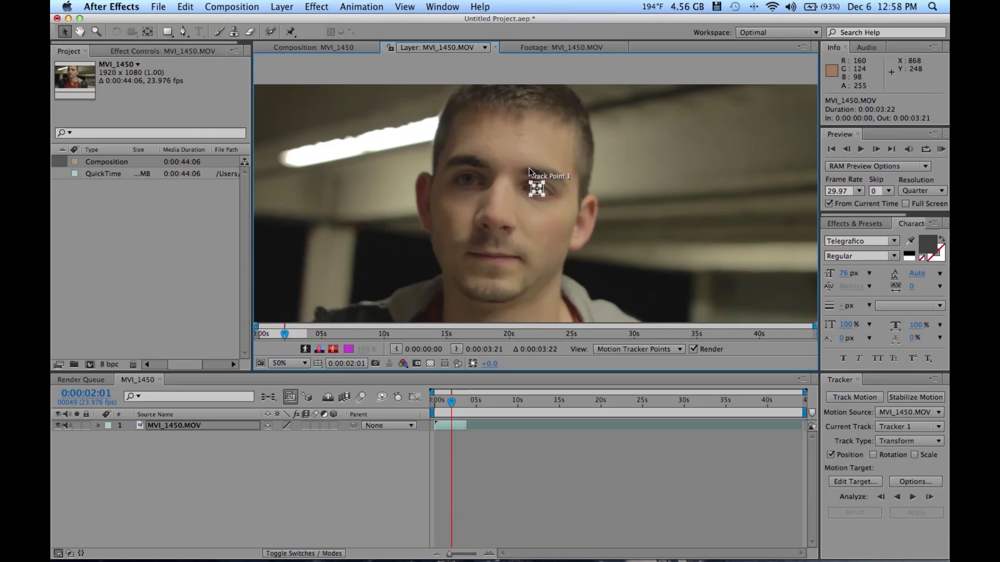
pyautogui.scroll(-2, 528, 171)
pyautogui.scroll(2, 527, 170)
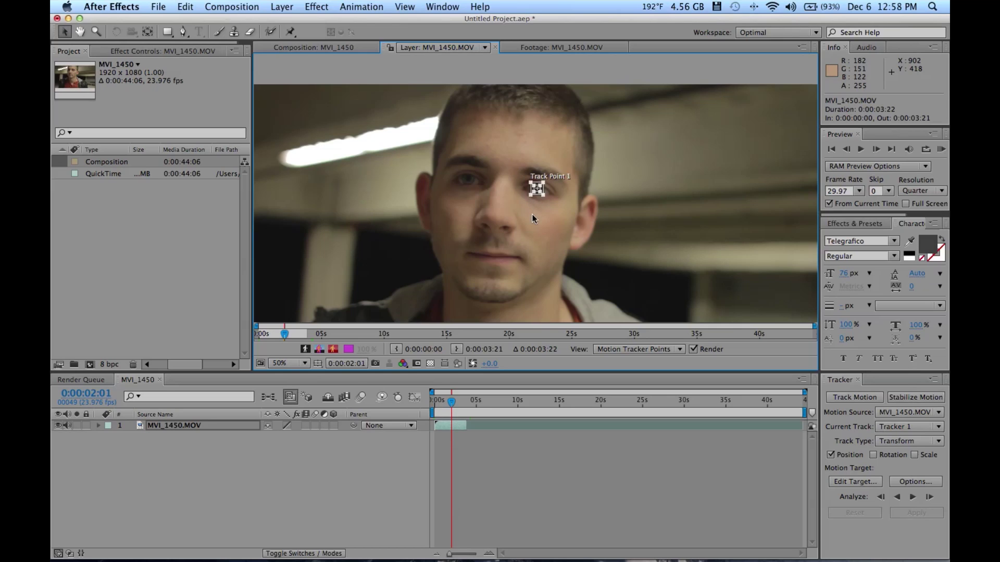
pyautogui.scroll(6, 533, 214)
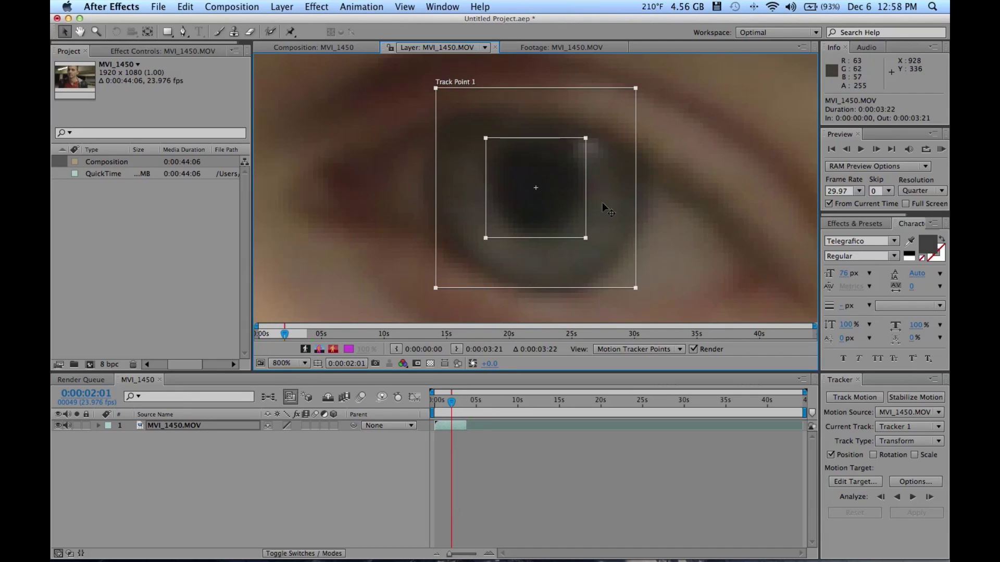
pyautogui.scroll(-3, 602, 201)
pyautogui.scroll(3, 601, 199)
pyautogui.scroll(-1, 556, 187)
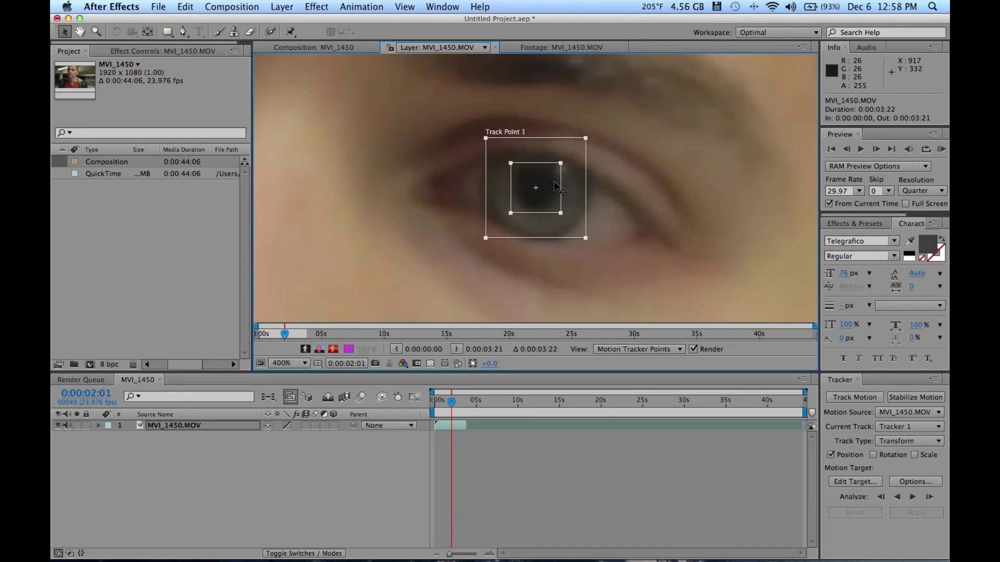
pyautogui.scroll(-5, 540, 202)
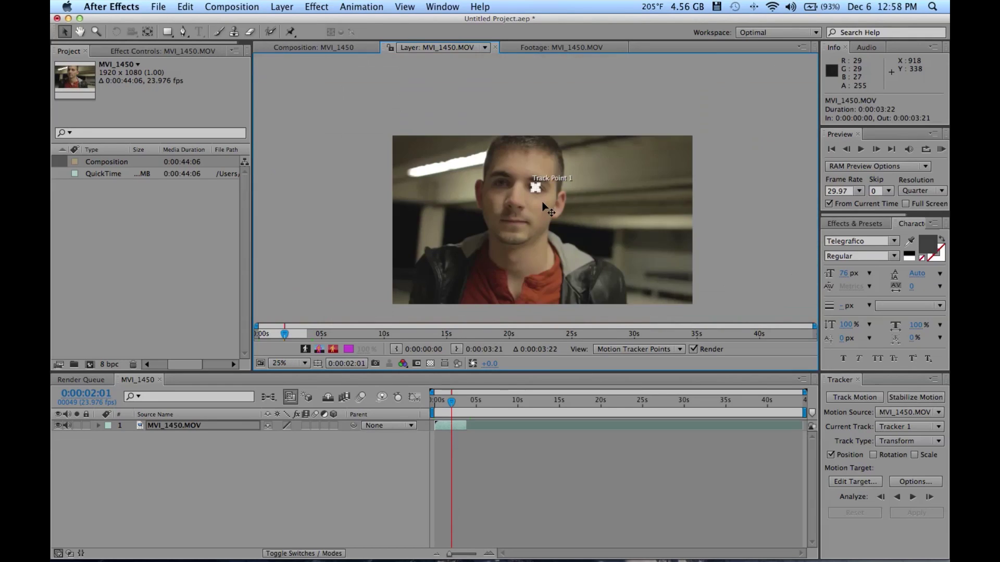
# Step: Enable Rotation tracking in Tracker 1, adding Track Point 2
pyautogui.scroll(3, 543, 204)
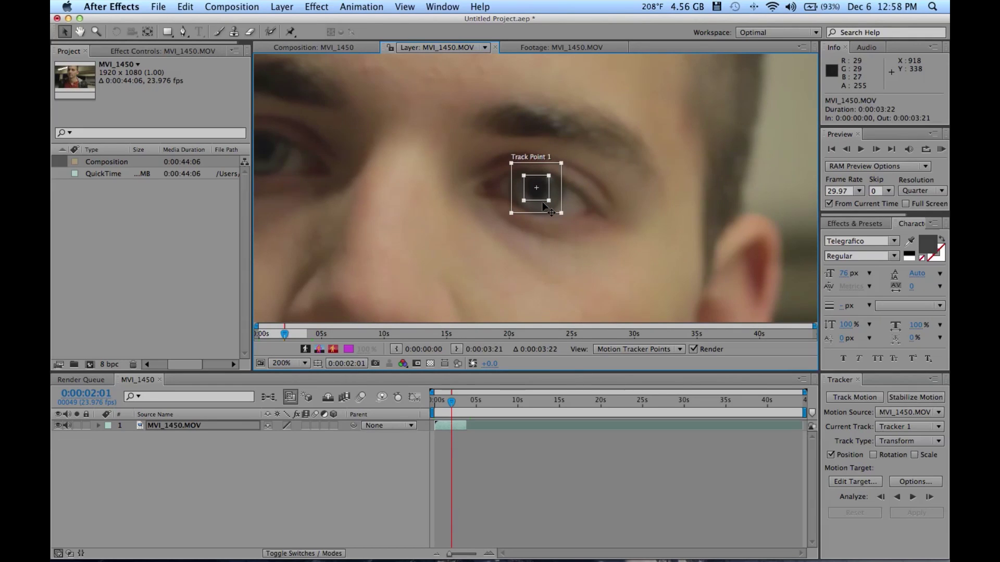
pyautogui.scroll(-1, 549, 199)
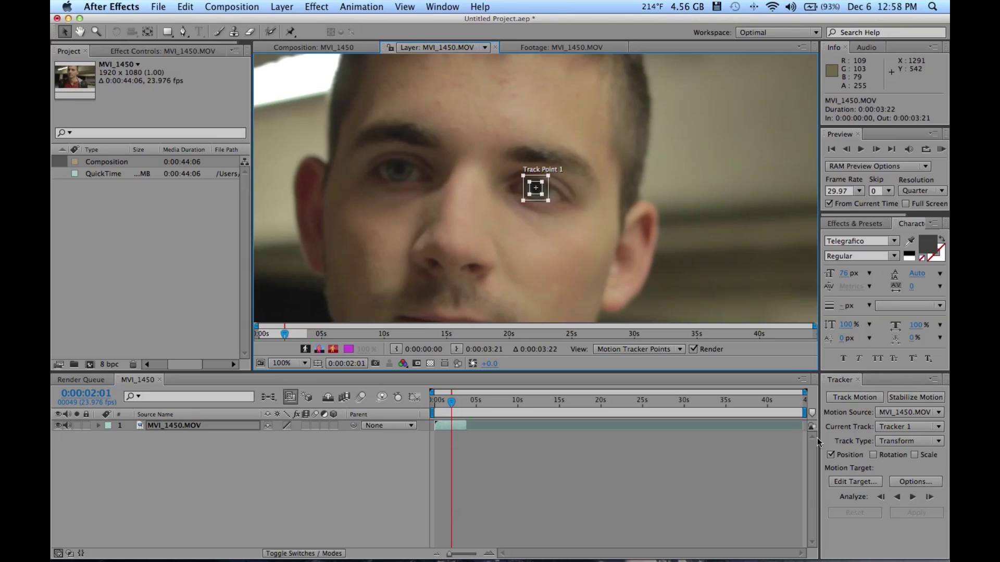
pyautogui.click(873, 456)
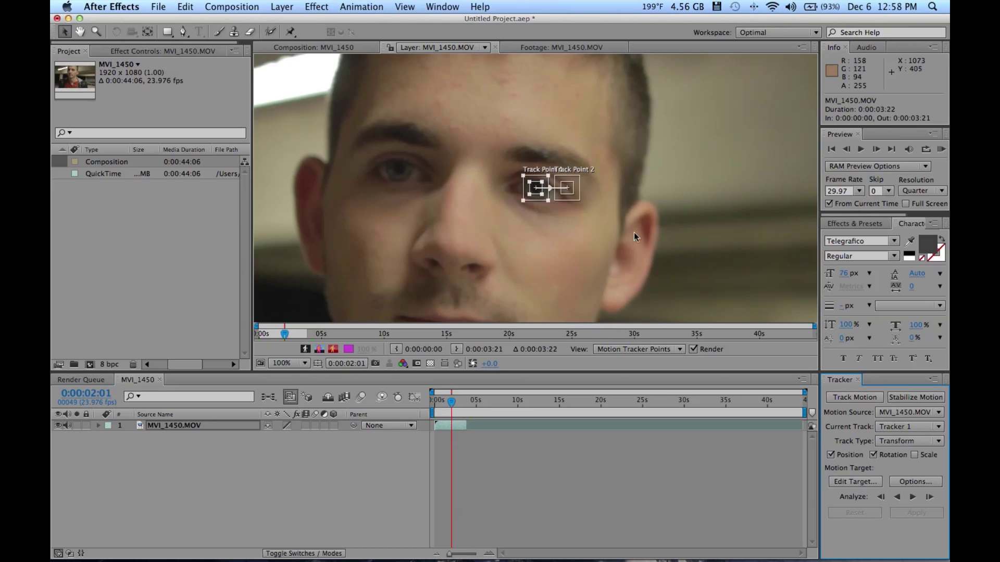
# Step: Move Track Point 2 onto the left eye and enlarge its feature and search boxes
pyautogui.moveTo(571, 194); pyautogui.dragTo(407, 179)
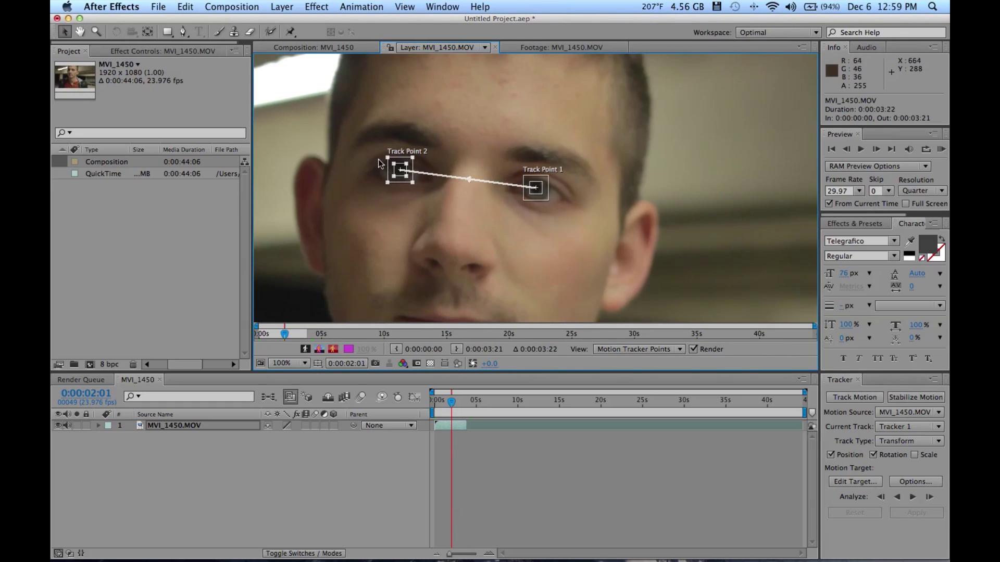
pyautogui.scroll(3, 449, 176)
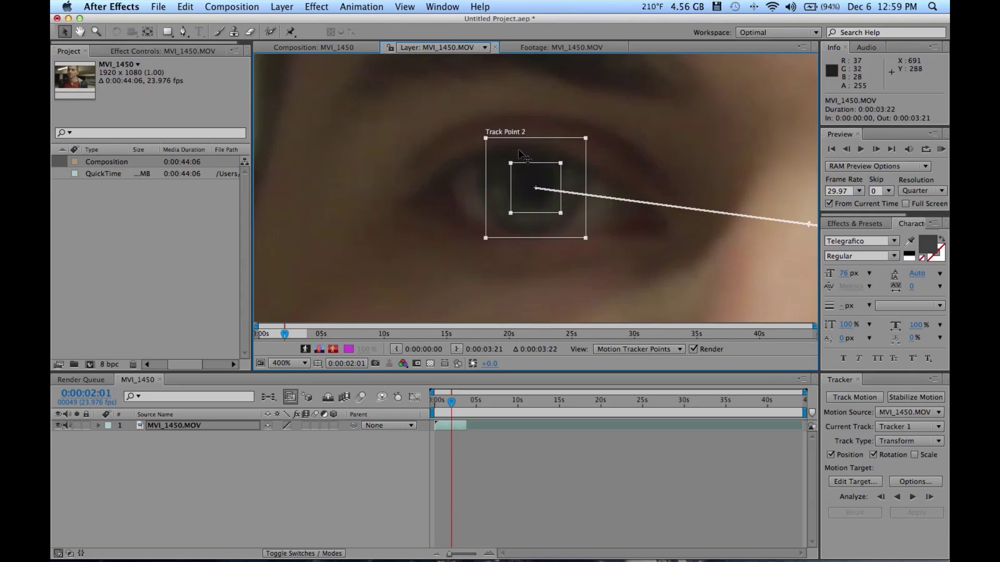
pyautogui.moveTo(510, 213); pyautogui.dragTo(472, 244)
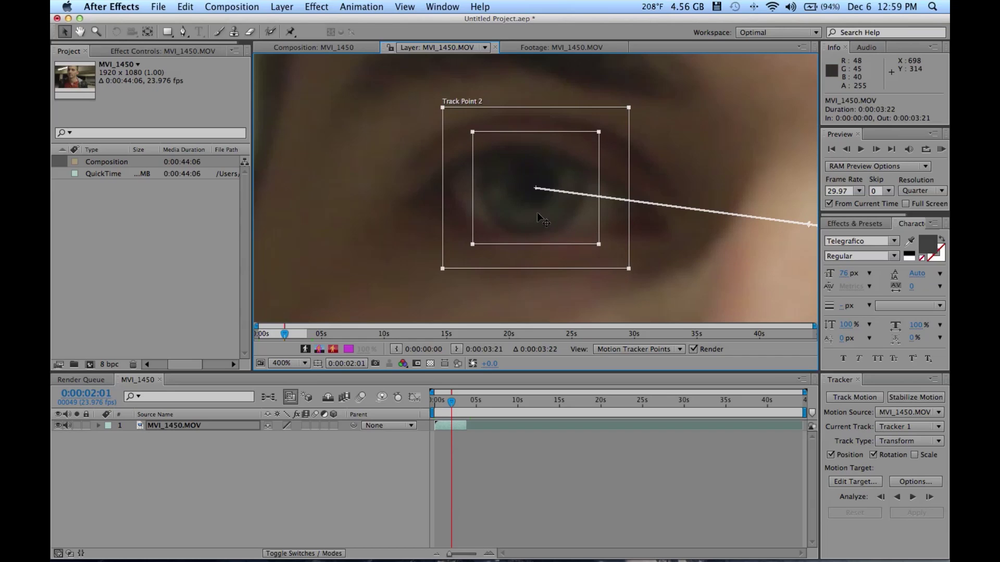
pyautogui.press(',')
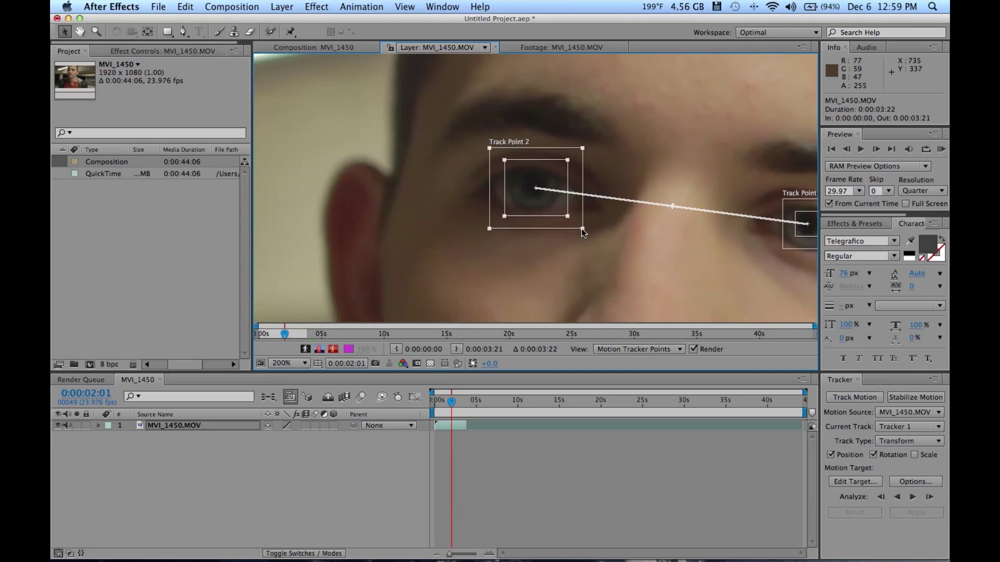
pyautogui.moveTo(582, 230); pyautogui.dragTo(596, 239)
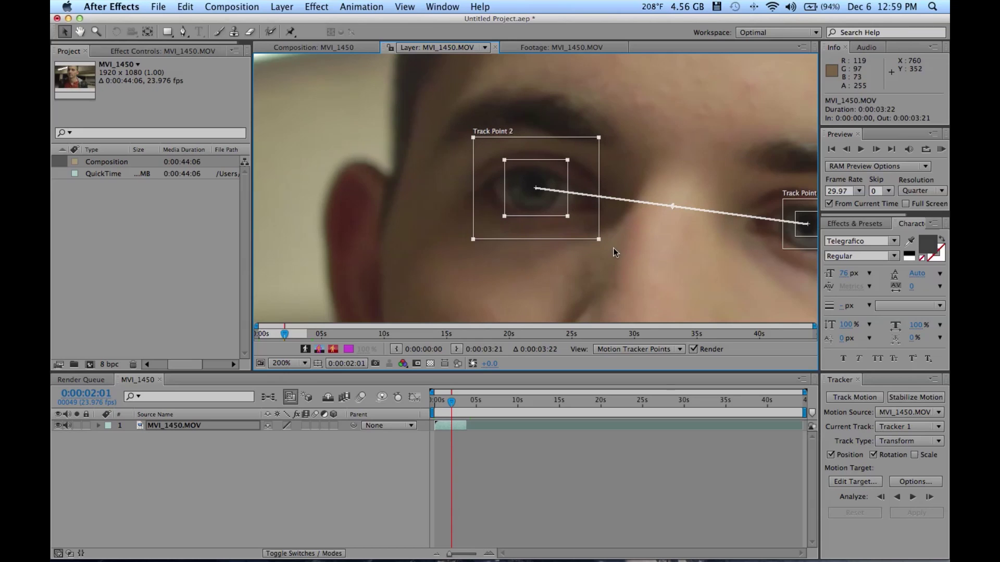
pyautogui.press(',')
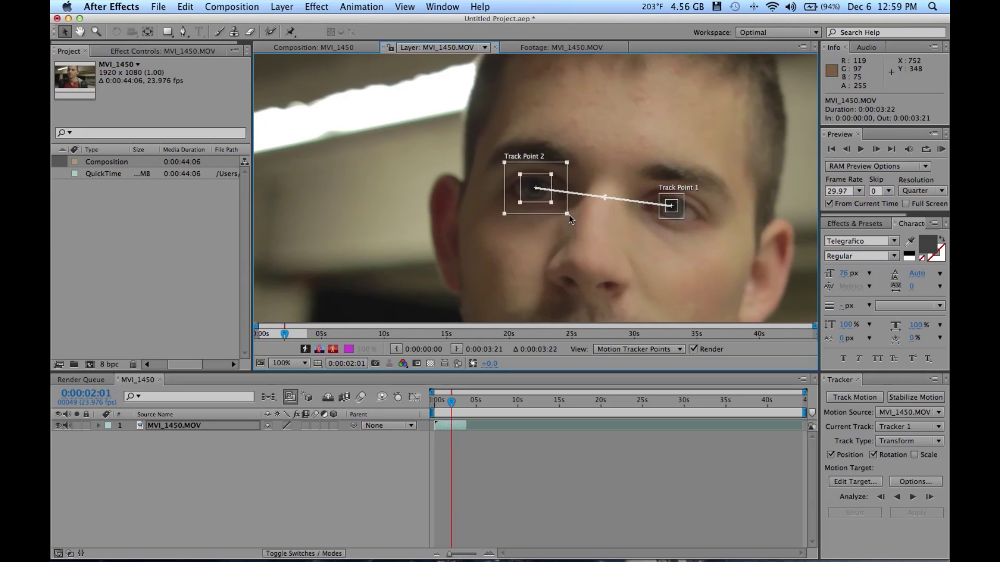
# Step: Tighten Track Point 2's search area and centre it on the left eye
pyautogui.moveTo(568, 215); pyautogui.dragTo(656, 290)
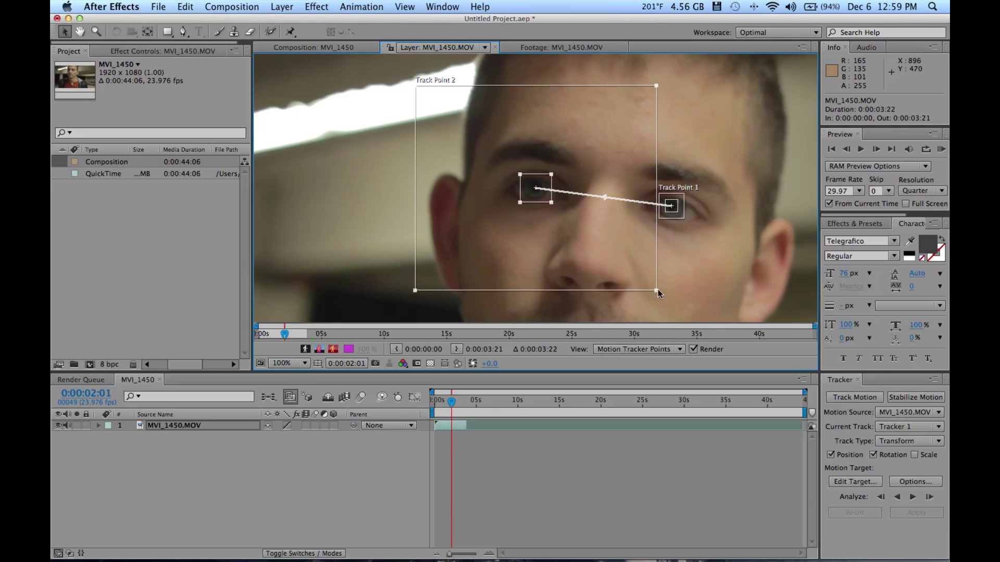
pyautogui.moveTo(656, 289); pyautogui.dragTo(599, 229)
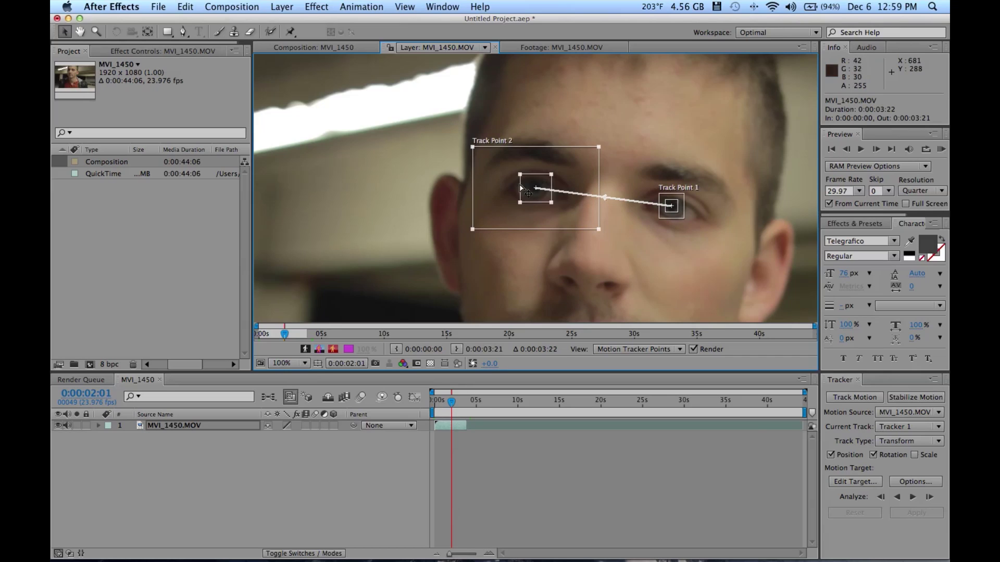
pyautogui.press('.')
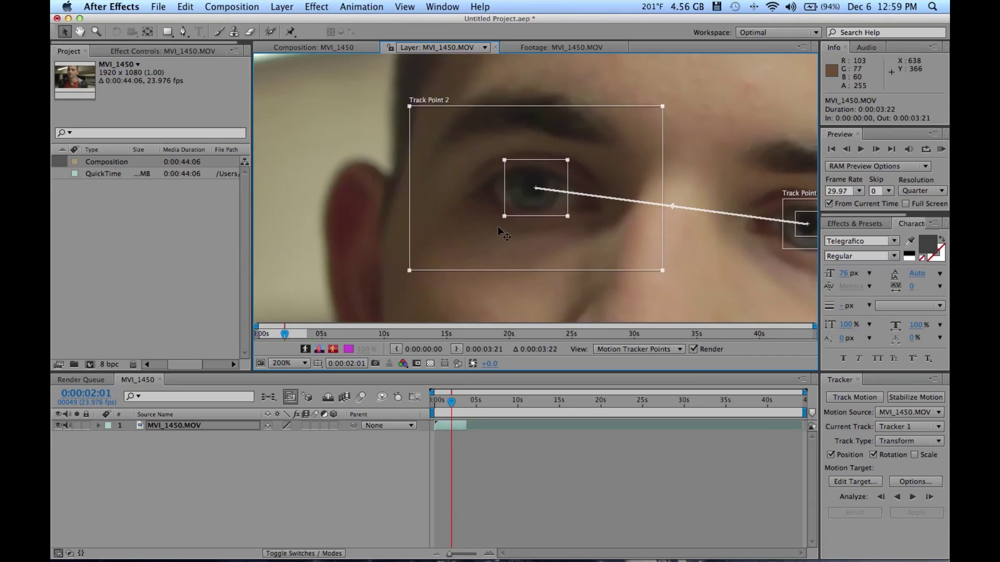
pyautogui.moveTo(662, 270); pyautogui.dragTo(591, 233)
pyautogui.moveTo(683, 261); pyautogui.dragTo(675, 217)
pyautogui.click(636, 201)
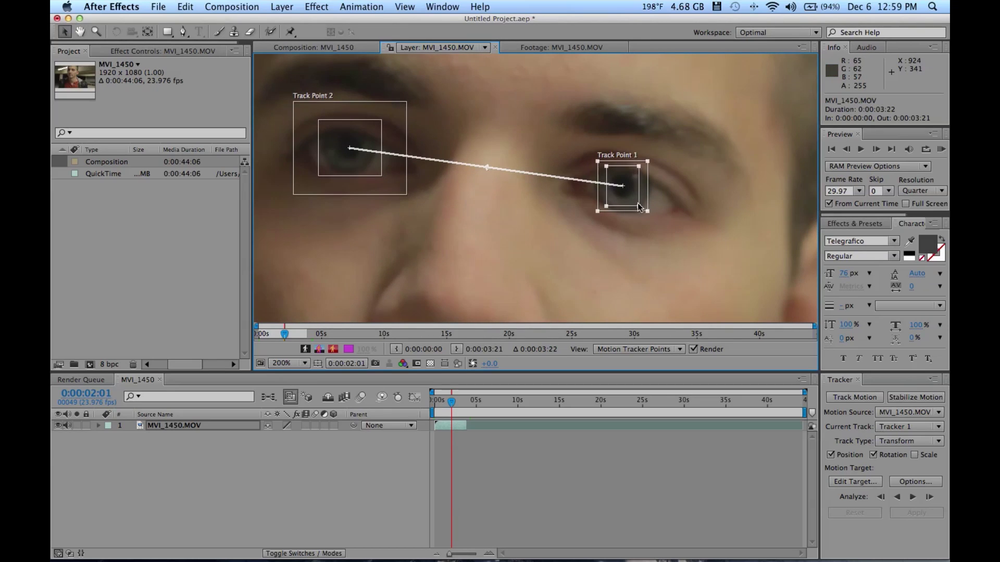
# Step: Enlarge Track Point 1's feature box around the right eye, trial a backward analysis, and undo it
pyautogui.moveTo(637, 204); pyautogui.dragTo(669, 226)
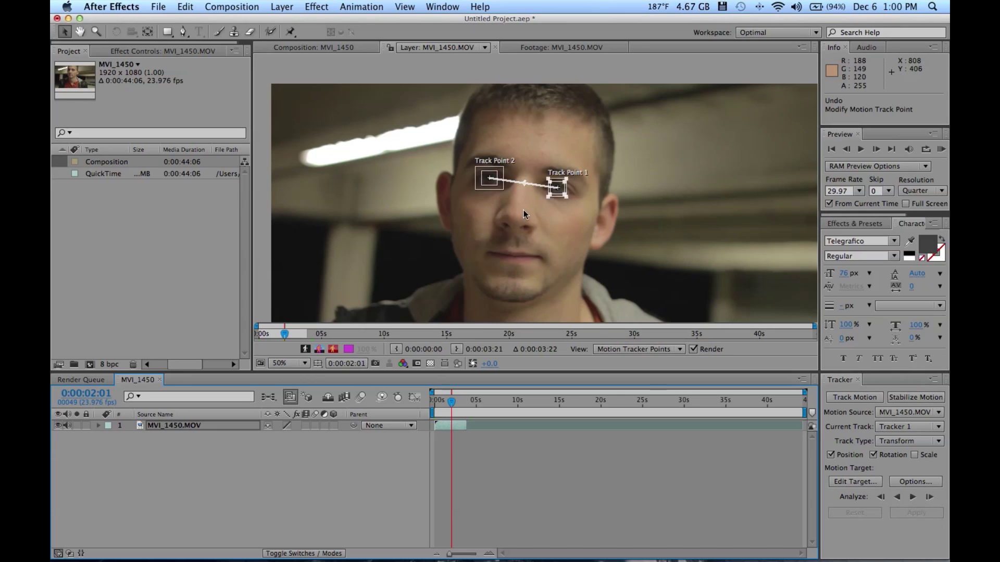
pyautogui.press('.')
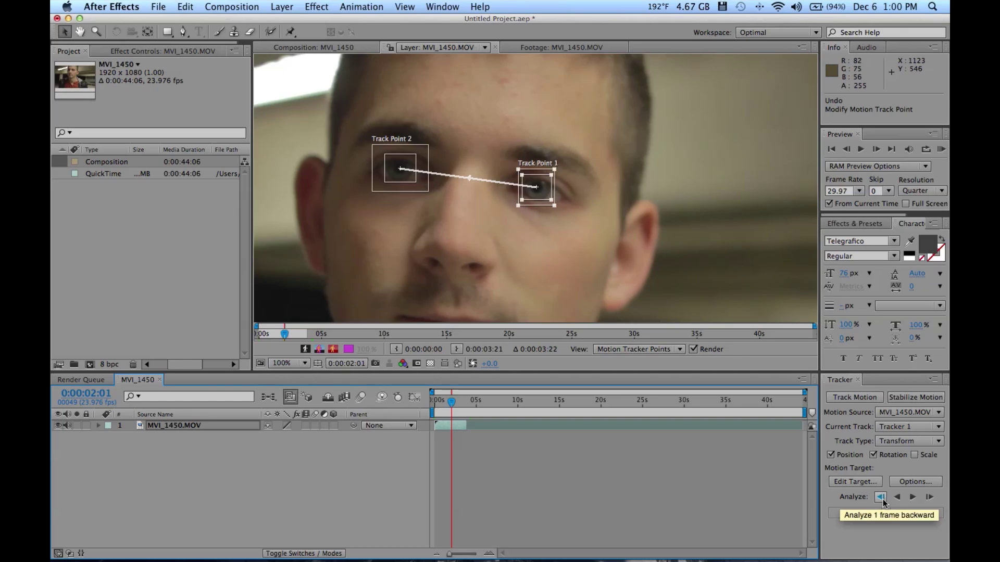
pyautogui.click(911, 497)
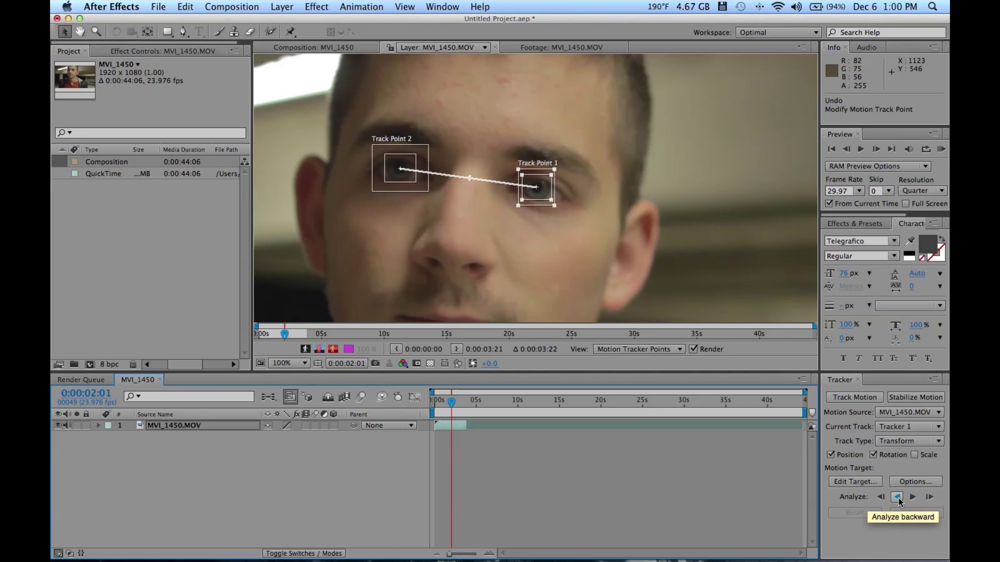
pyautogui.click(897, 497)
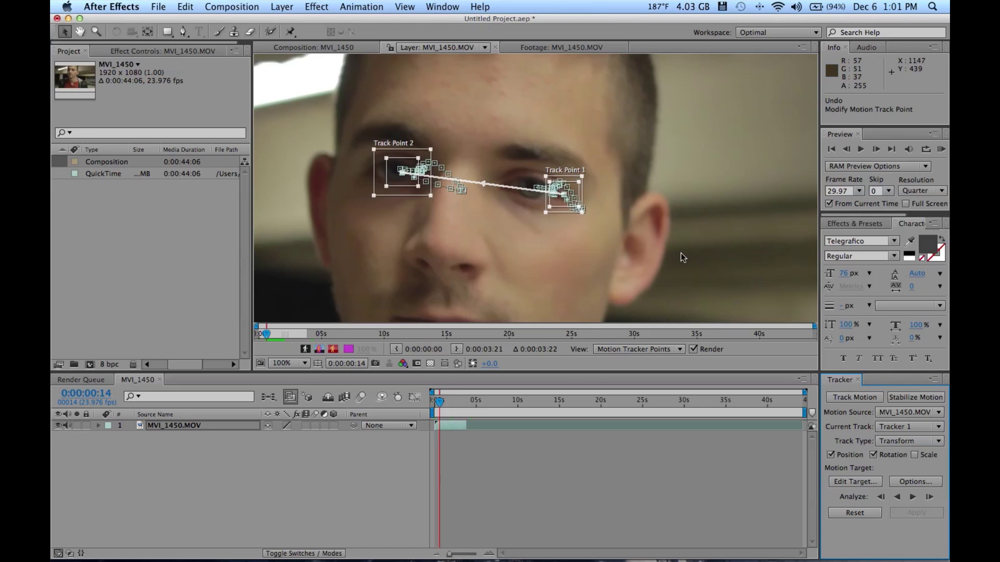
pyautogui.press('super+z')
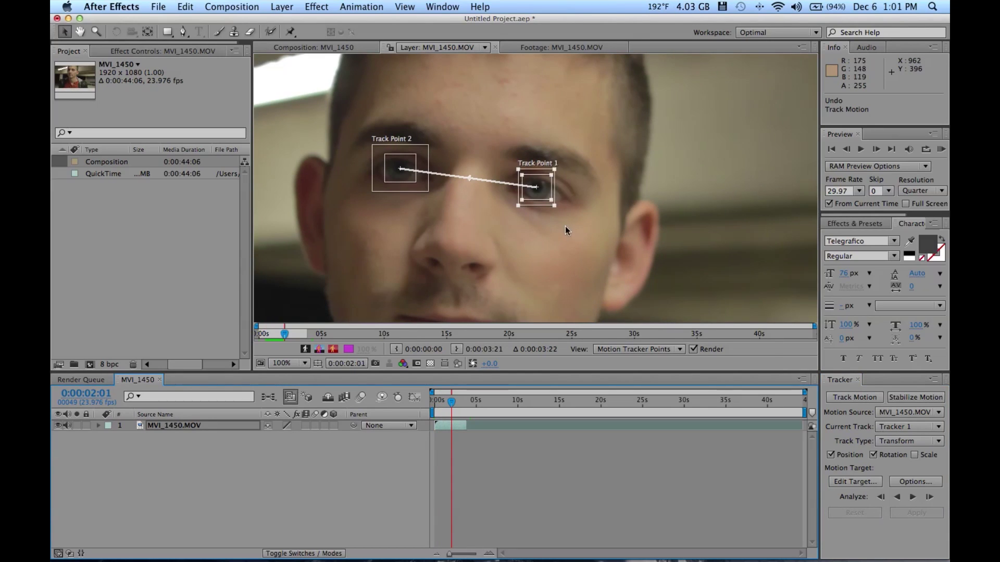
# Step: Enlarge Track Point 1's search box, recentre Track Point 2, and analyze both eyes backward
pyautogui.moveTo(554, 207); pyautogui.dragTo(586, 214)
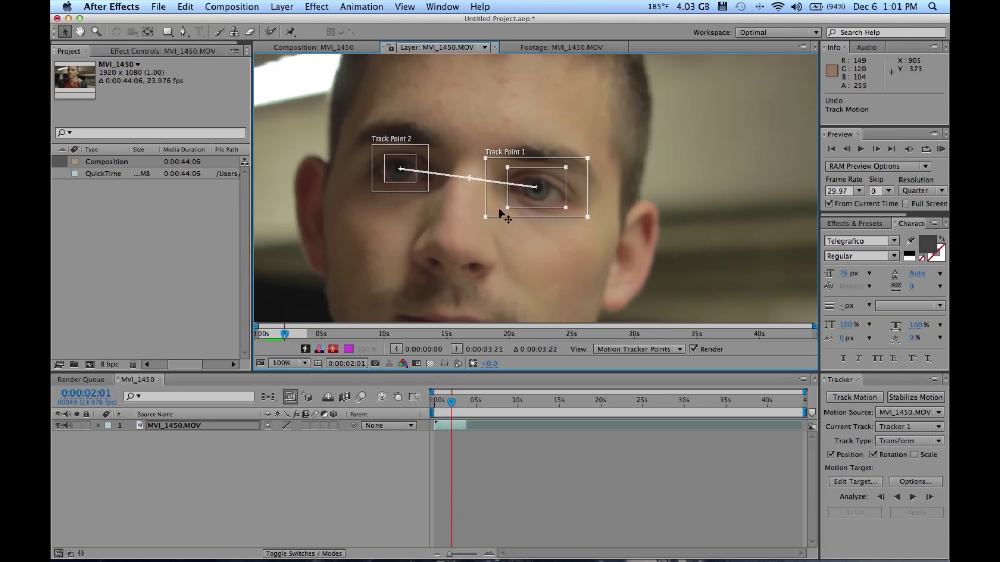
pyautogui.click(430, 191)
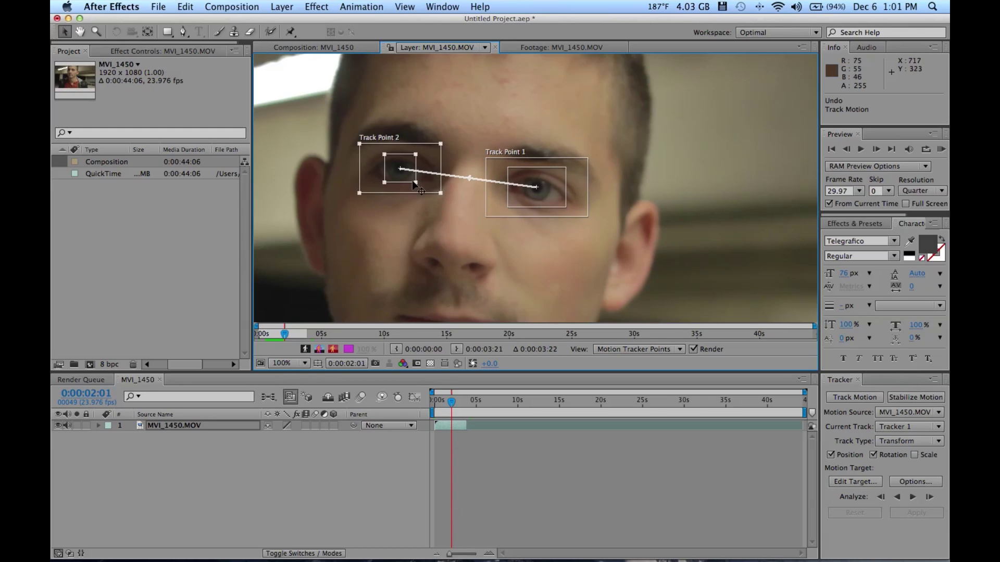
pyautogui.moveTo(420, 185); pyautogui.dragTo(423, 190)
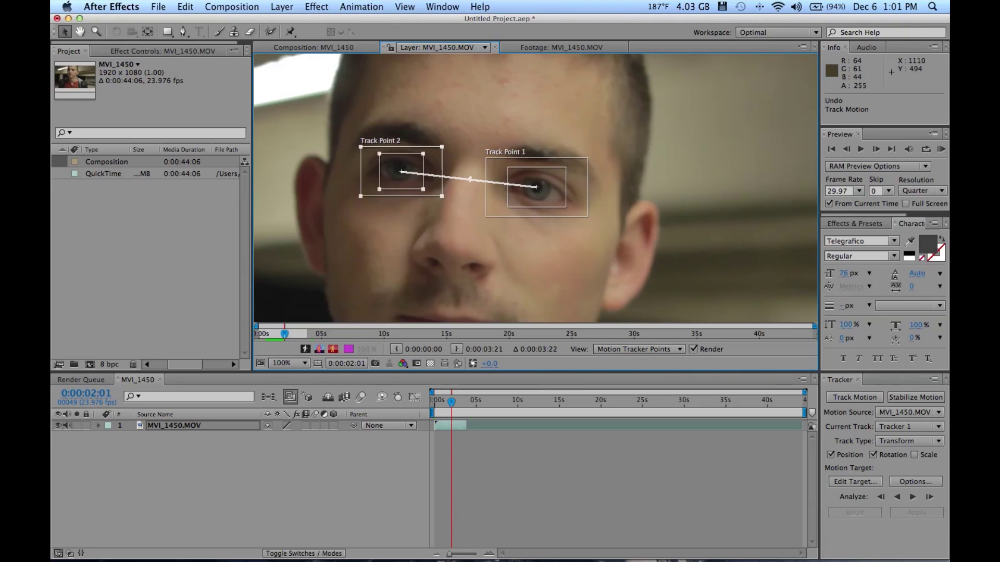
pyautogui.click(894, 501)
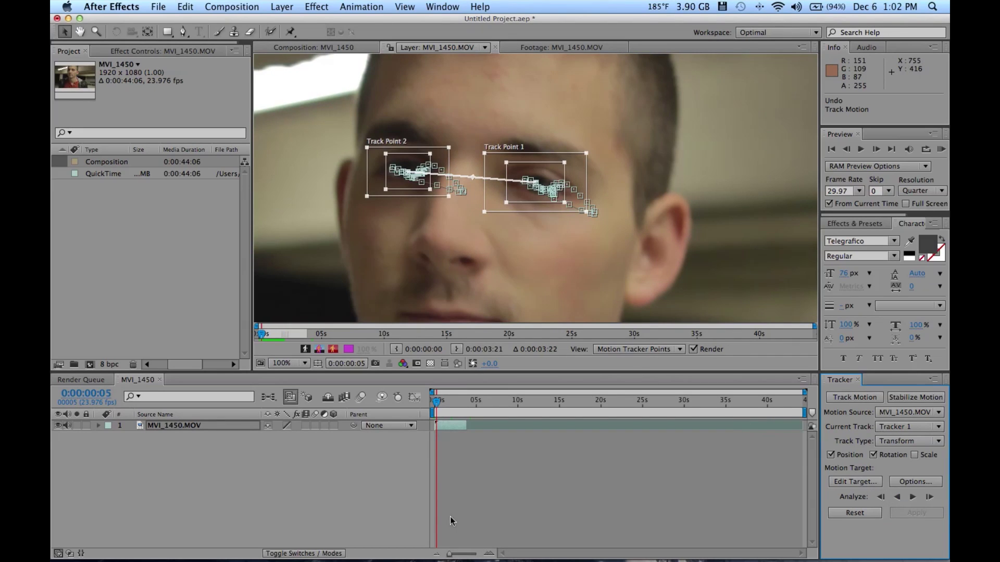
pyautogui.click(489, 554)
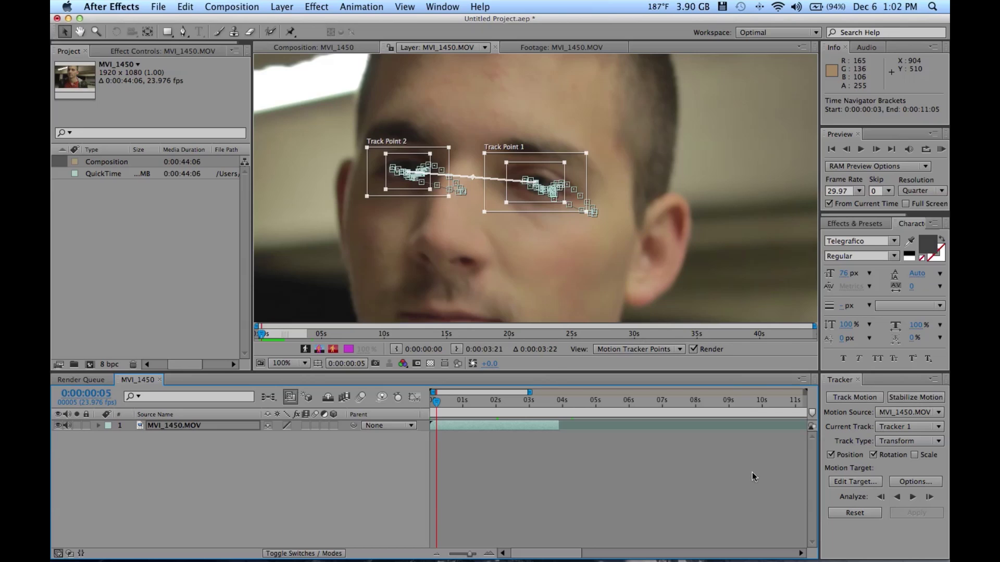
pyautogui.click(281, 6)
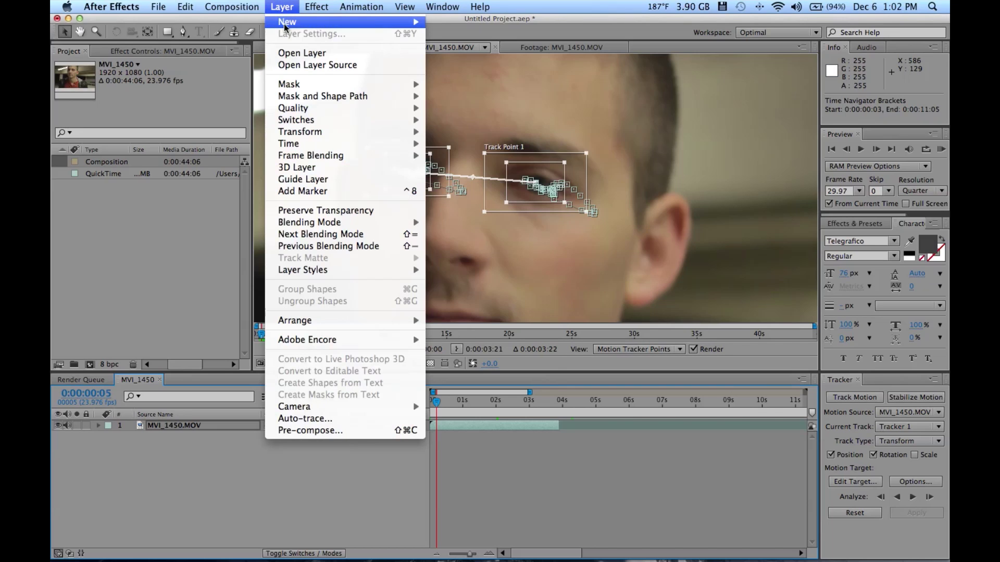
# Step: Add a null object and set Null 1 as Tracker 1's motion target
pyautogui.moveTo(365, 21)
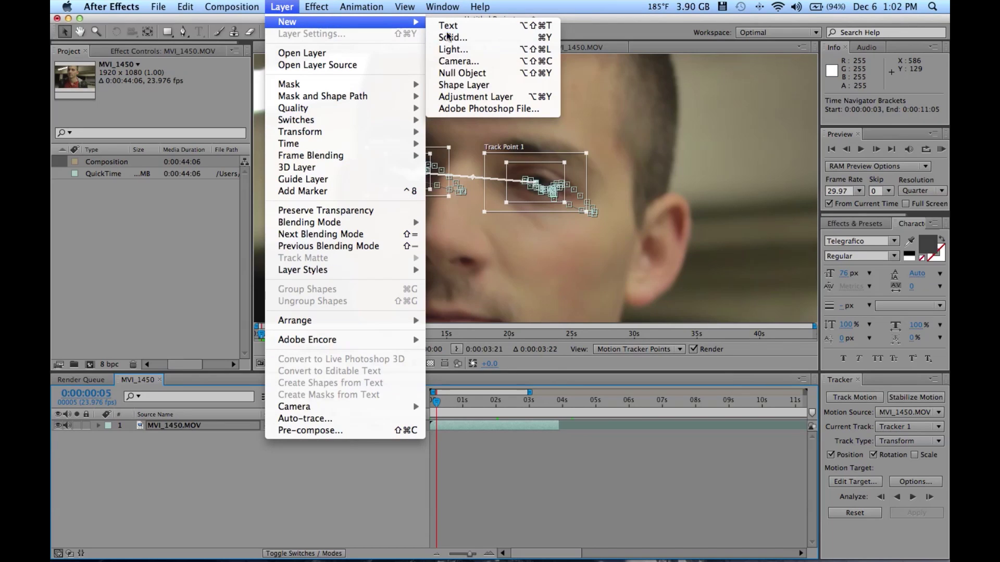
pyautogui.click(463, 73)
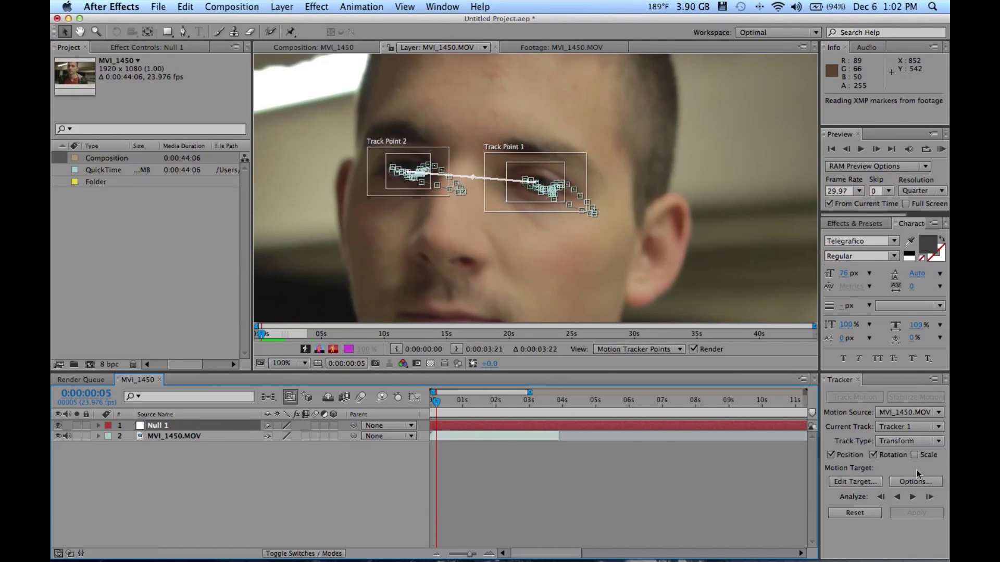
pyautogui.click(850, 486)
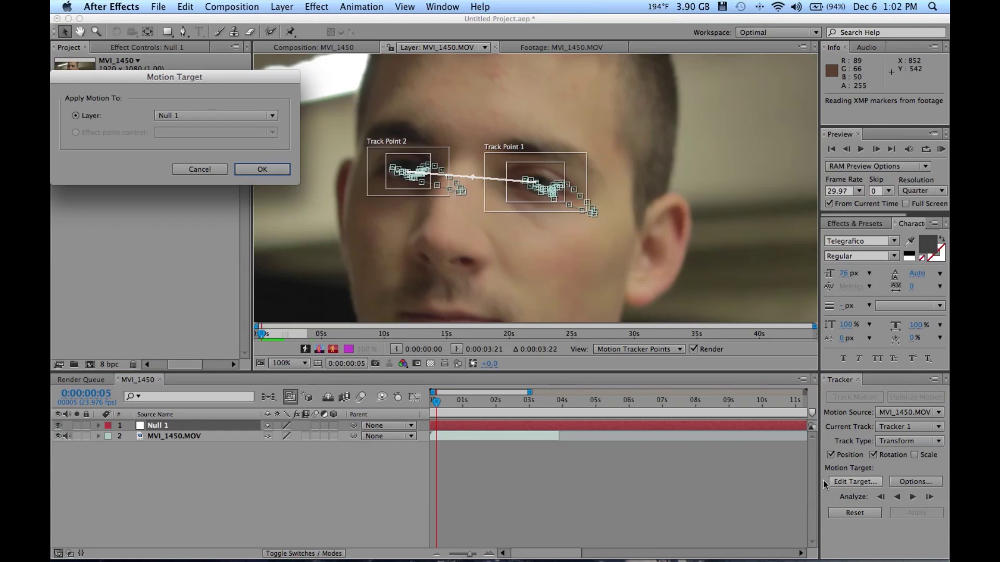
pyautogui.moveTo(161, 83); pyautogui.dragTo(534, 157)
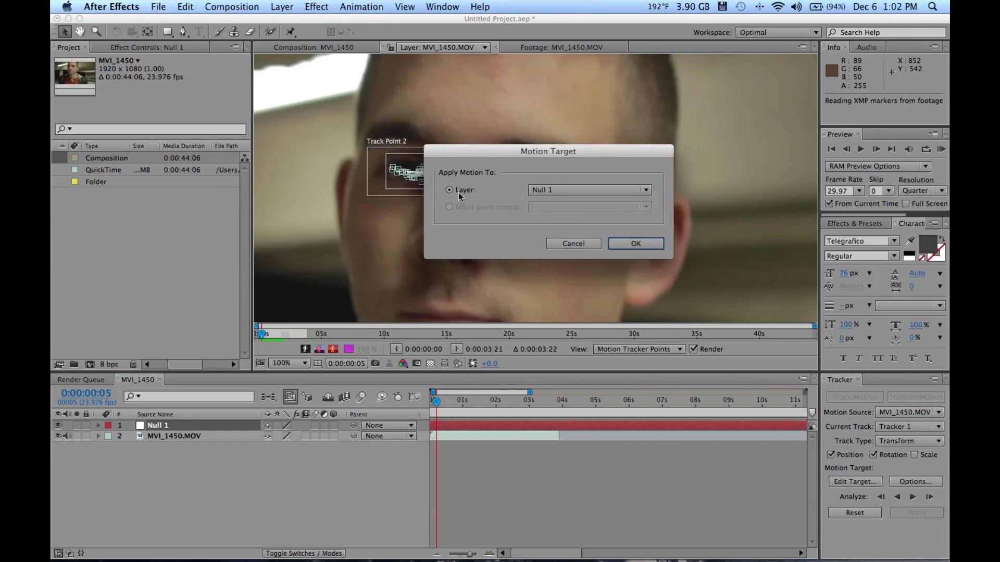
pyautogui.click(582, 190)
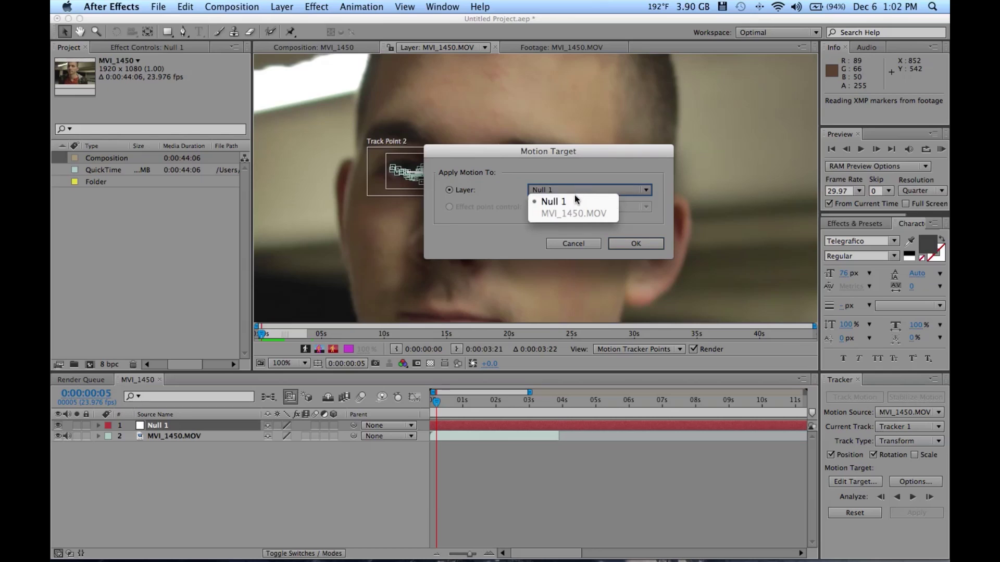
pyautogui.click(574, 202)
pyautogui.click(584, 191)
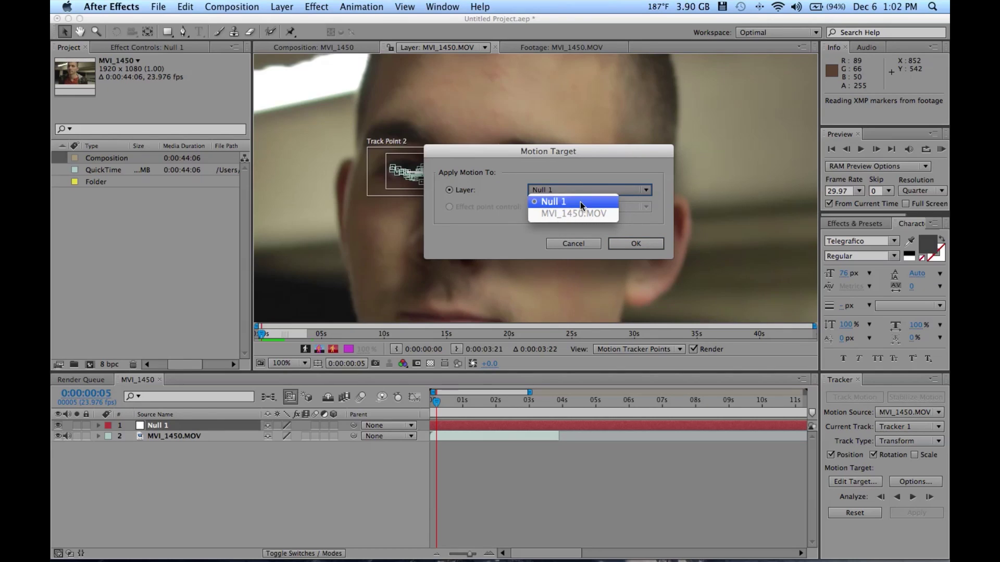
pyautogui.click(580, 202)
pyautogui.click(644, 245)
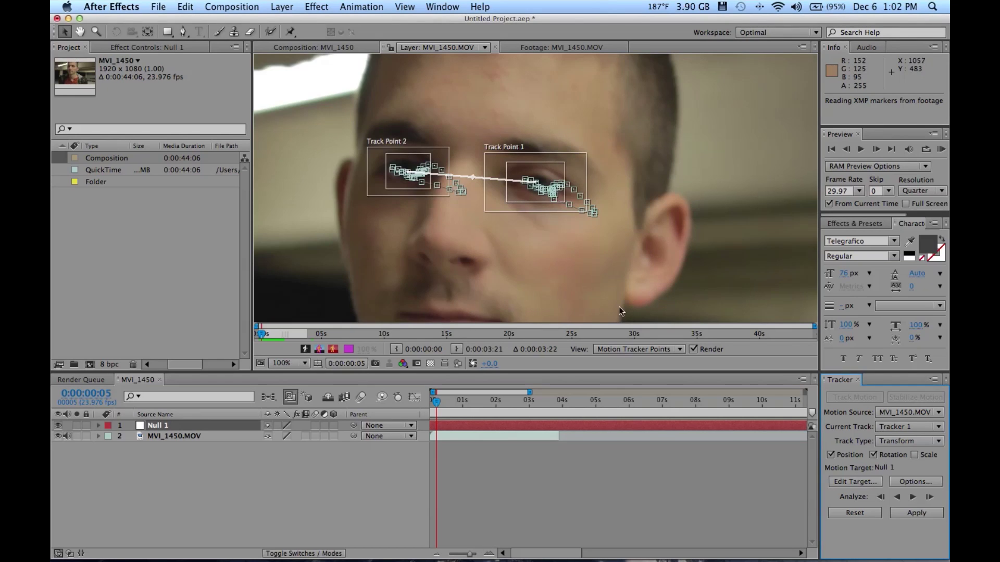
# Step: Apply the tracking data to Null 1 in X and Y dimensions
pyautogui.click(914, 513)
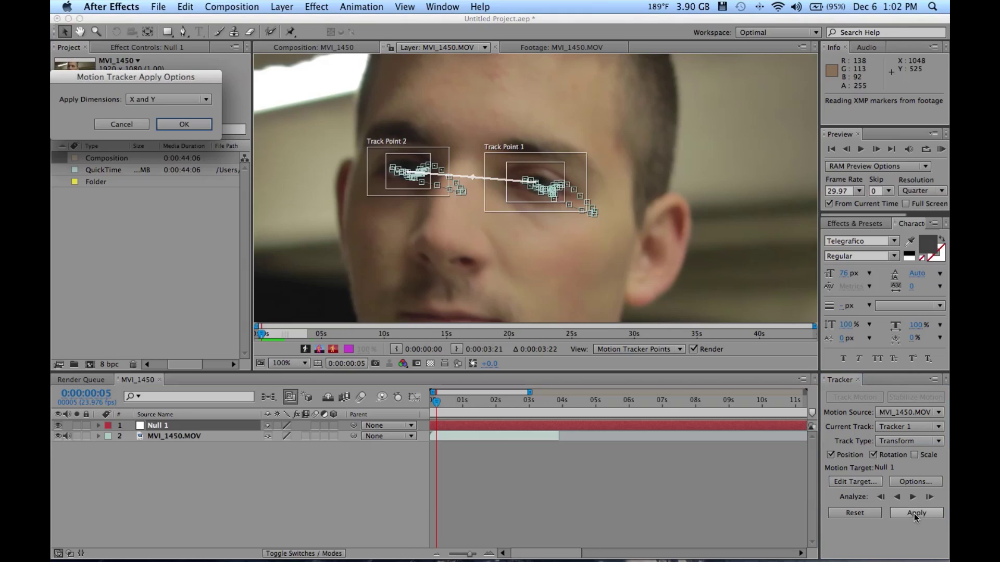
pyautogui.moveTo(160, 82); pyautogui.dragTo(536, 113)
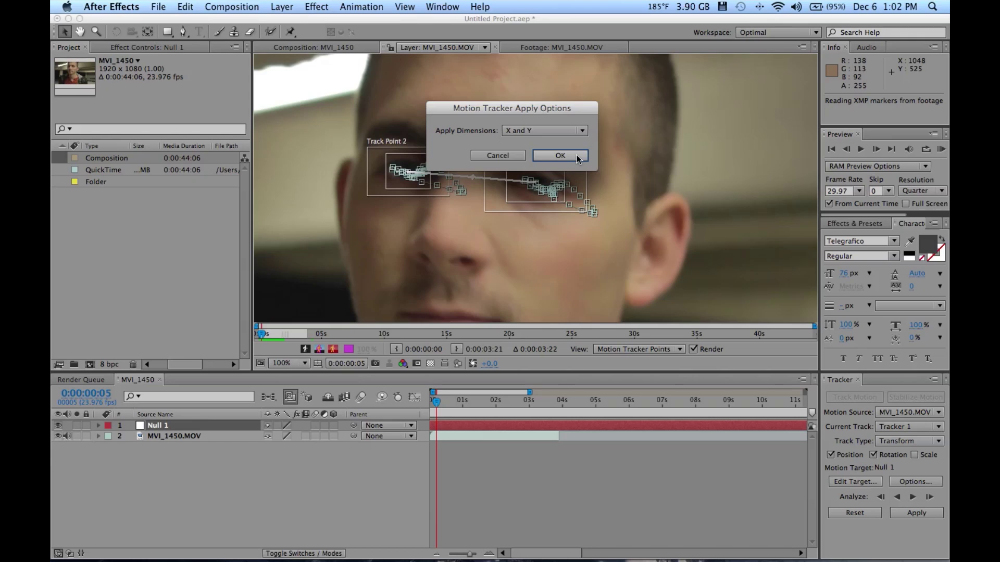
pyautogui.click(559, 155)
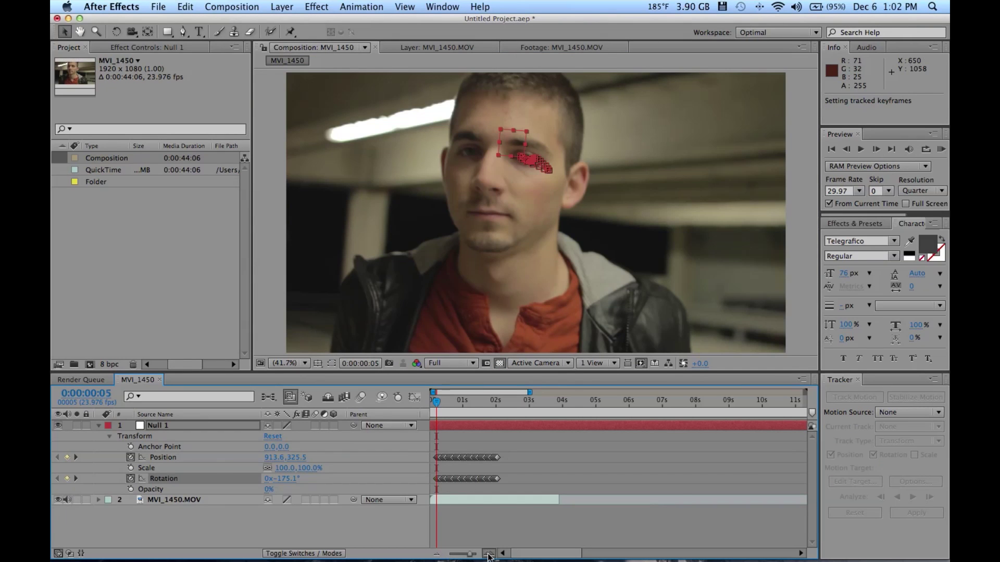
# Step: Scrub to verify Null 1's track, set preview resolution to Half, and collapse Null 1's Transform
pyautogui.moveTo(471, 553); pyautogui.dragTo(475, 554)
pyautogui.click(437, 554)
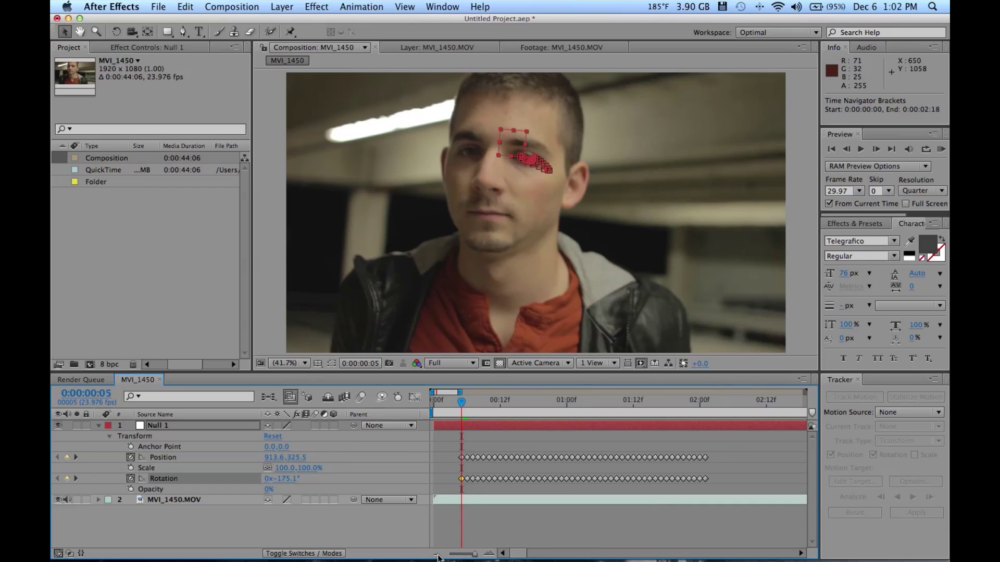
pyautogui.moveTo(463, 405); pyautogui.dragTo(517, 405)
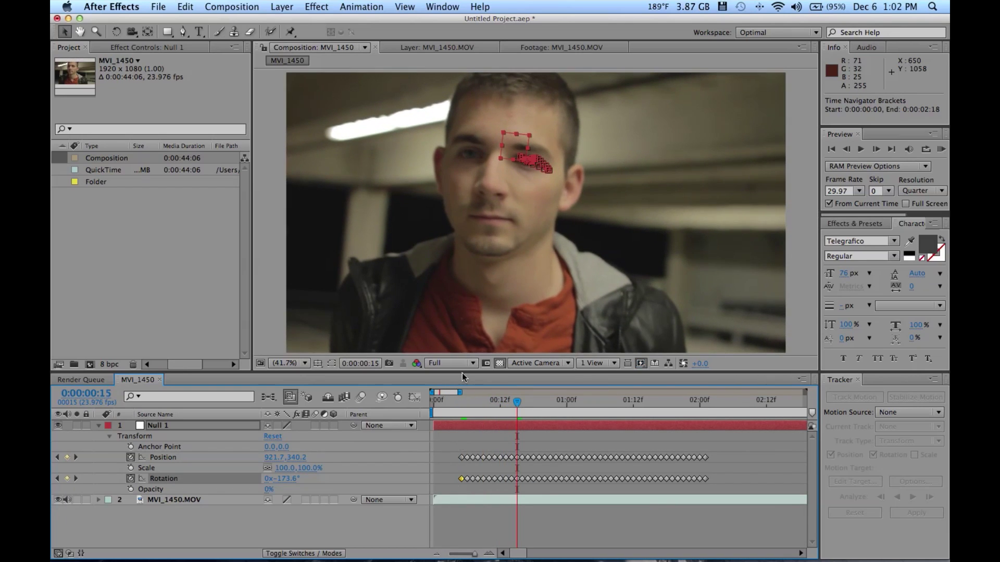
pyautogui.click(451, 363)
pyautogui.click(451, 404)
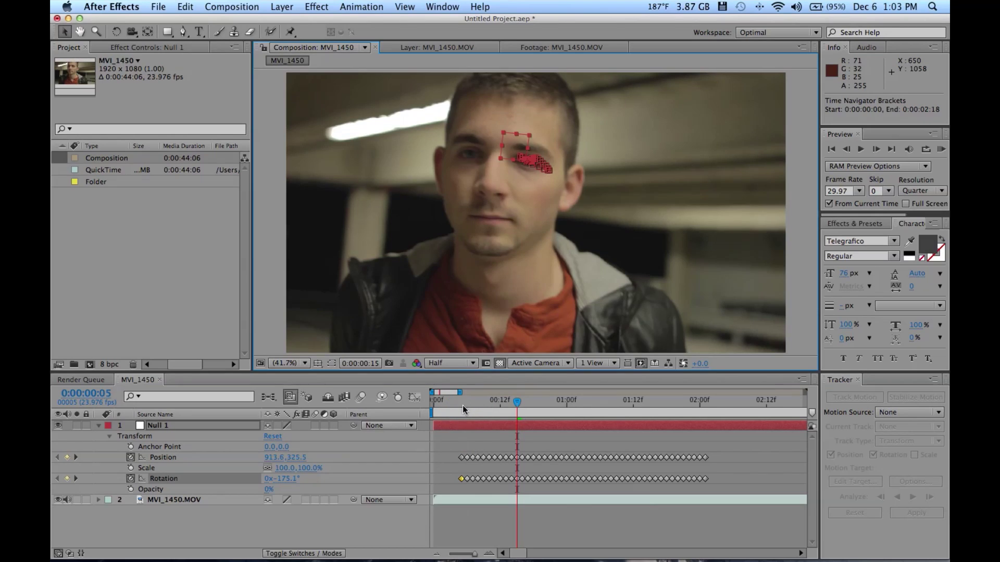
pyautogui.moveTo(463, 410)
pyautogui.mouseDown()
pyautogui.moveTo(680, 414)
pyautogui.moveTo(464, 426)
pyautogui.mouseUp()
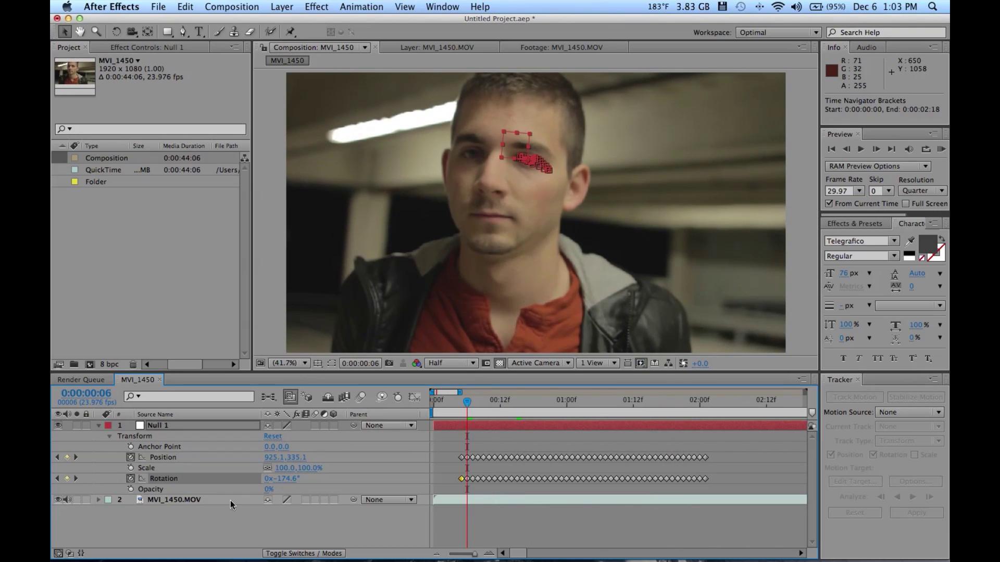
pyautogui.click(223, 524)
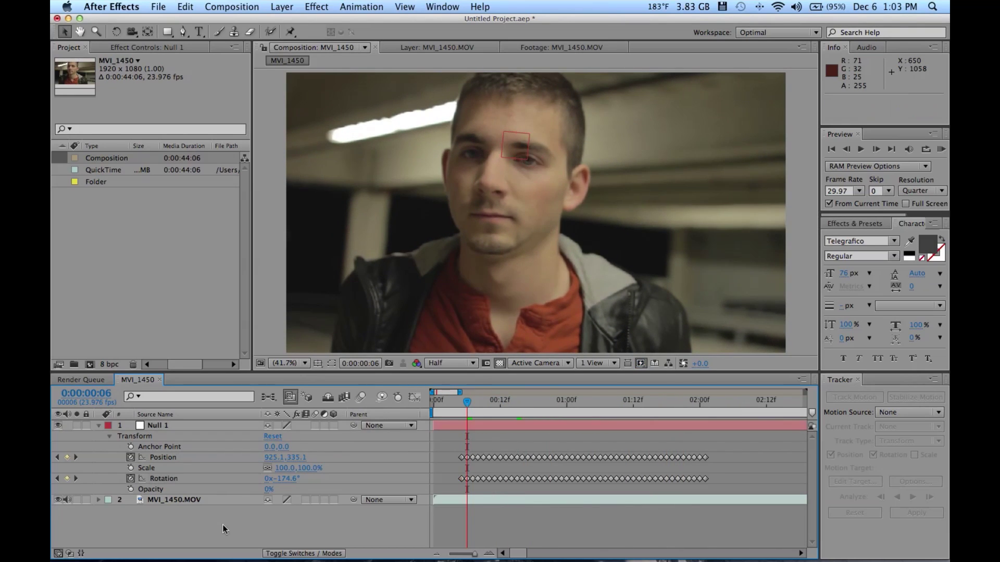
pyautogui.click(98, 426)
pyautogui.click(280, 6)
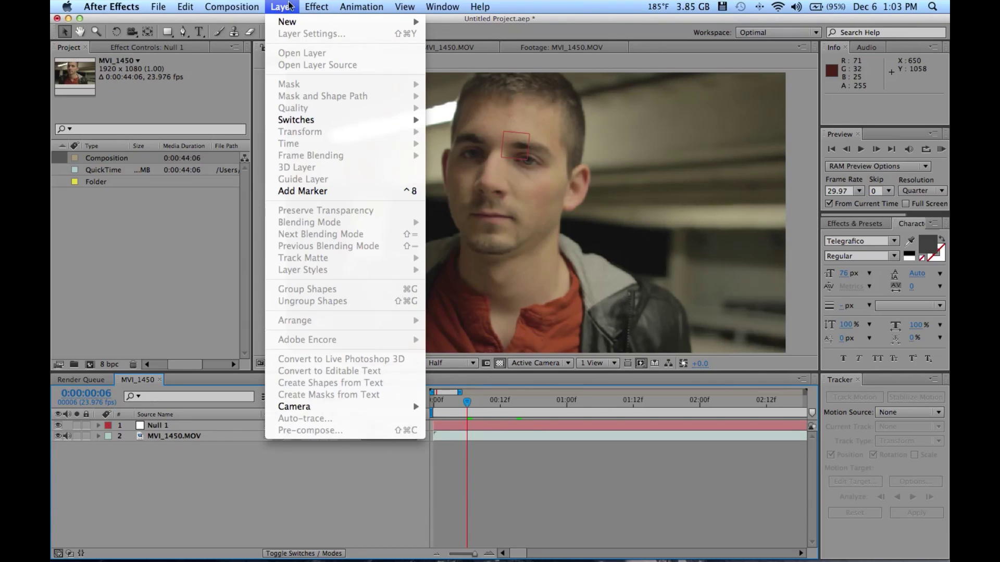
# Step: Add a text layer reading 'SUBSCRIBE FOR MORE TUTORIALS' and colour it white (FFFFFF)
pyautogui.moveTo(309, 29)
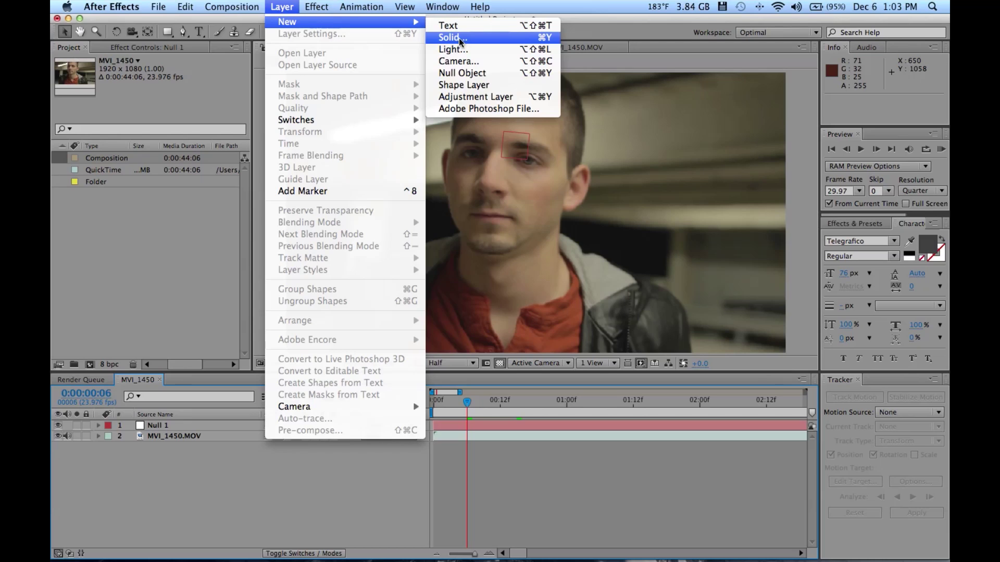
pyautogui.click(448, 25)
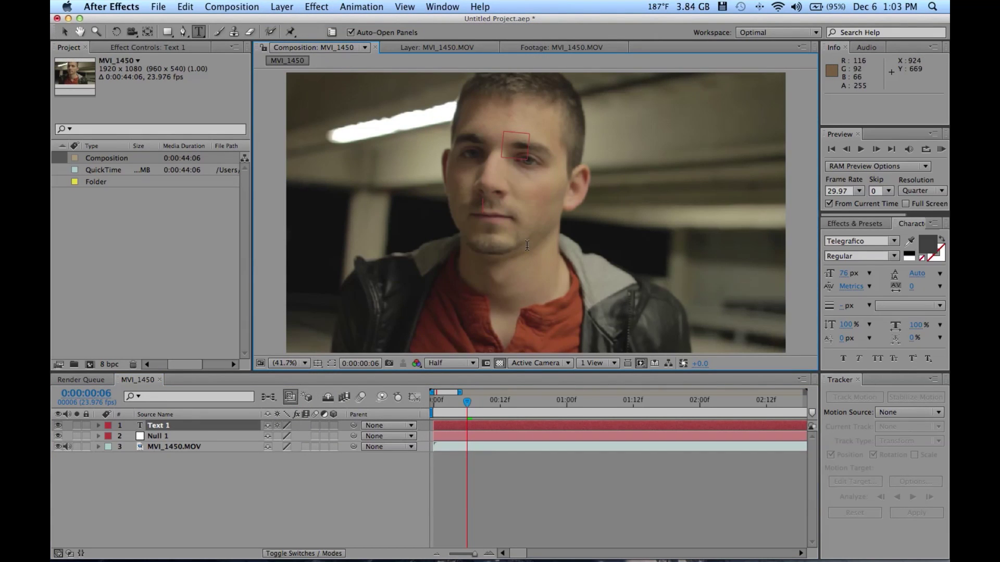
pyautogui.write('SUBSCRIBE FO')
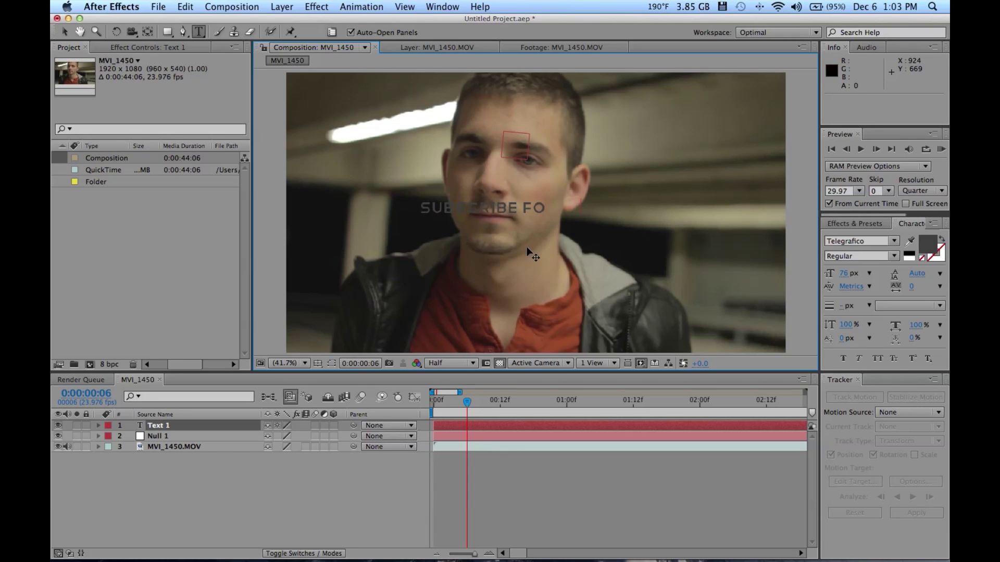
pyautogui.write('R MORE TUTORIALS')
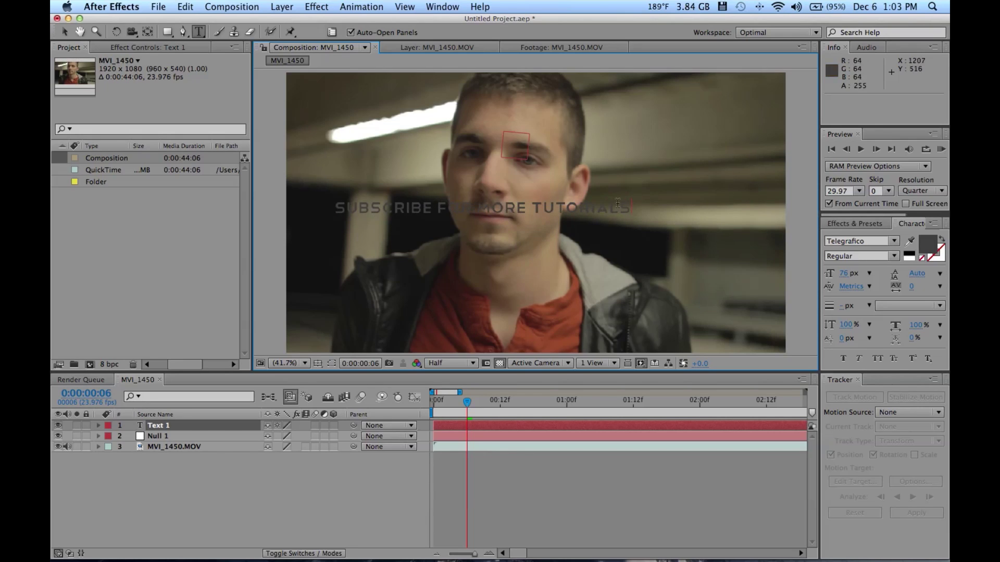
pyautogui.click(472, 207)
pyautogui.click(927, 244)
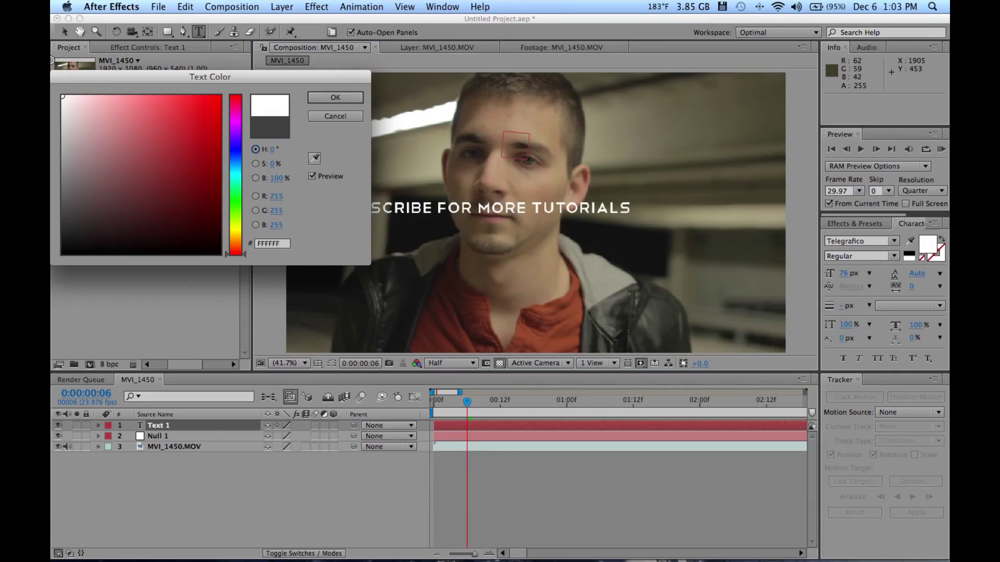
pyautogui.click(338, 98)
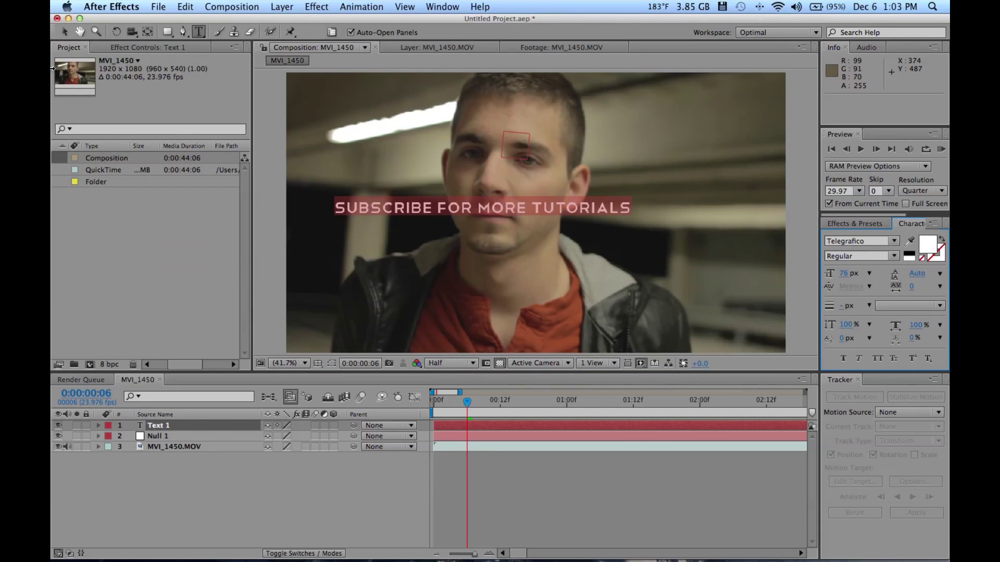
pyautogui.click(65, 32)
# Step: Shrink the title to 49 px and place it to the right of the man's face
pyautogui.moveTo(421, 211); pyautogui.dragTo(555, 237)
pyautogui.moveTo(844, 273); pyautogui.dragTo(771, 272)
pyautogui.moveTo(583, 237); pyautogui.dragTo(627, 206)
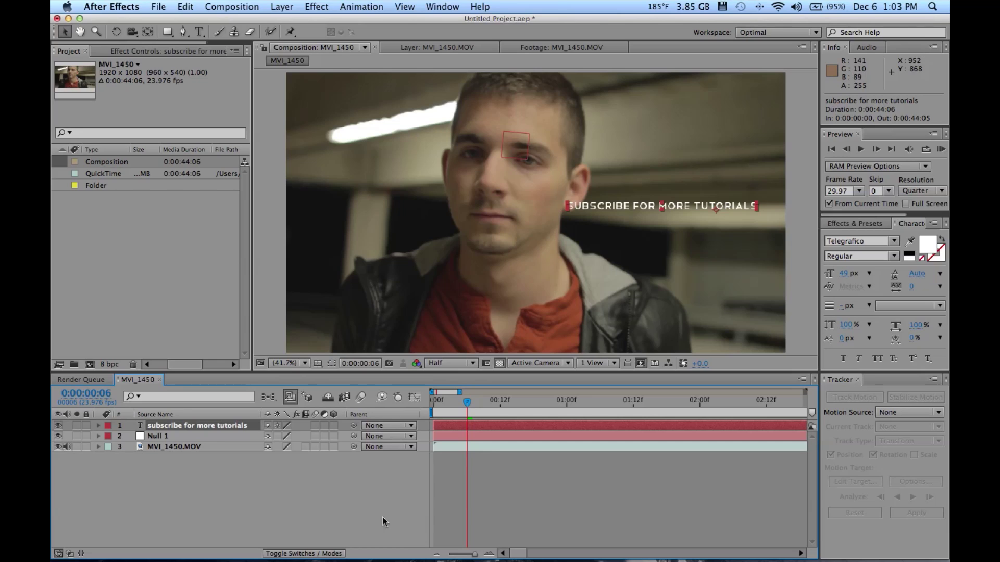
# Step: Parent the title layer to Null 1 using the pickwhip
pyautogui.click(377, 427)
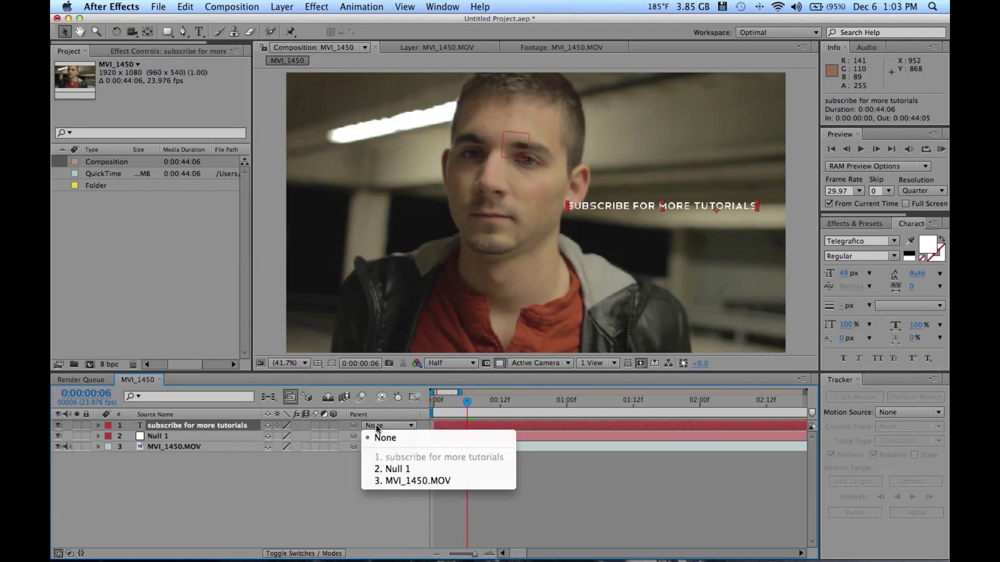
pyautogui.click(386, 471)
pyautogui.click(389, 426)
pyautogui.click(373, 441)
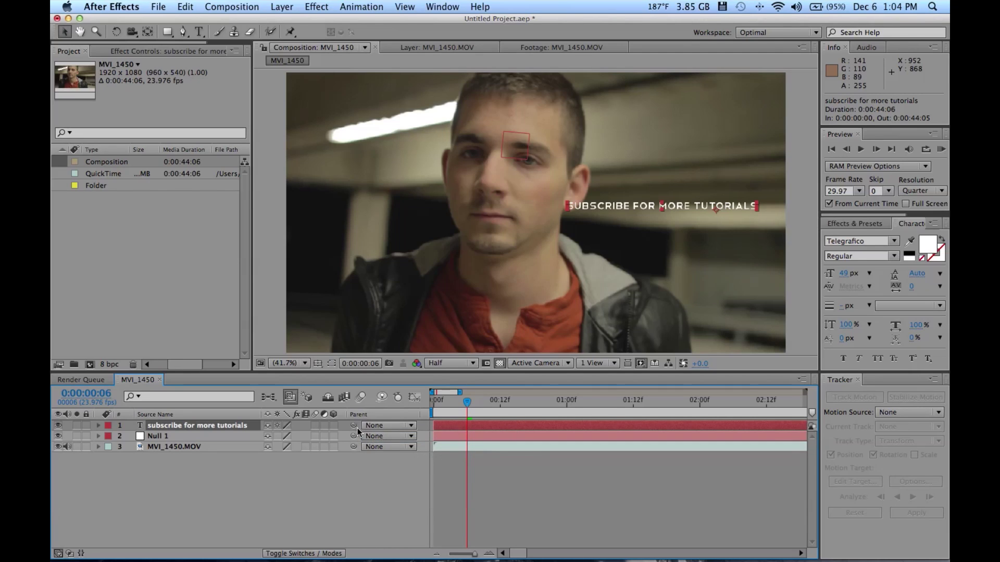
pyautogui.moveTo(354, 426); pyautogui.dragTo(199, 436)
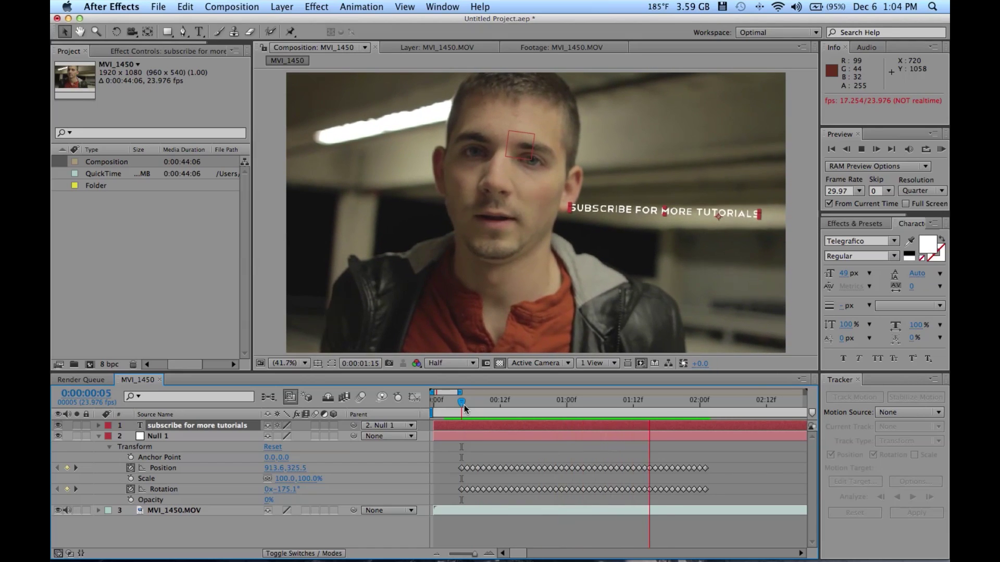
# Step: Stop the preview, collapse Null 1's Transform properties, and deselect the title layer
pyautogui.press('space')
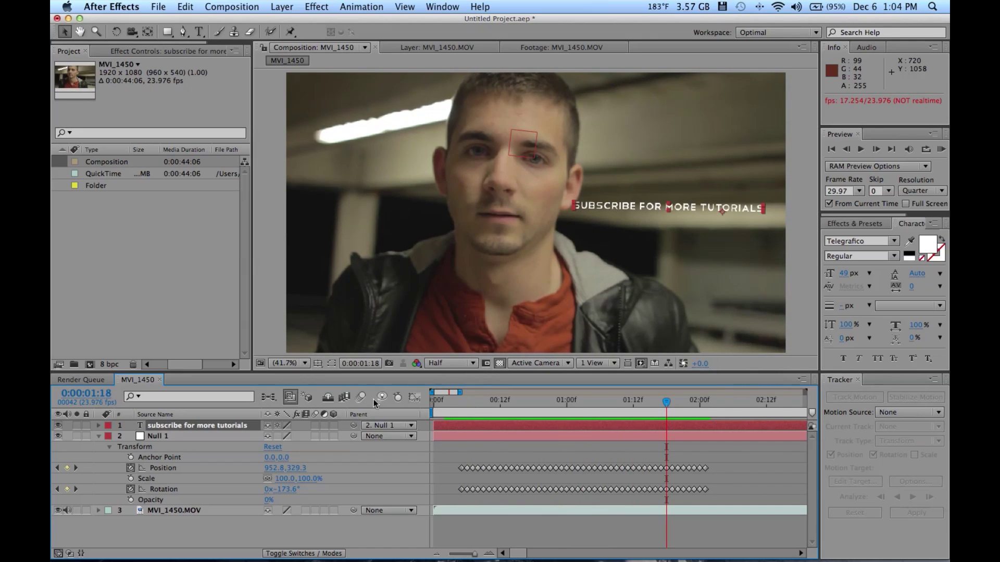
pyautogui.click(99, 436)
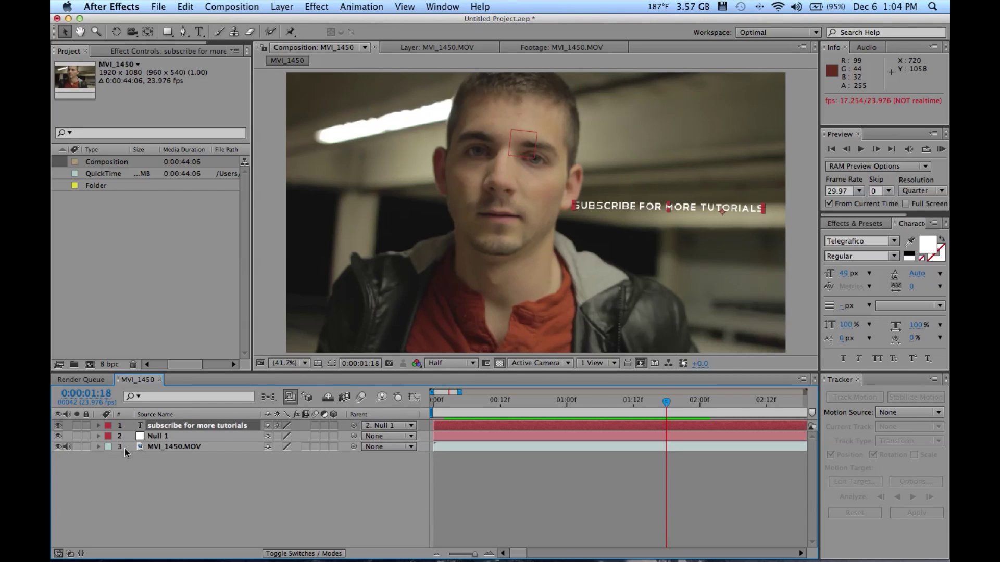
pyautogui.click(259, 504)
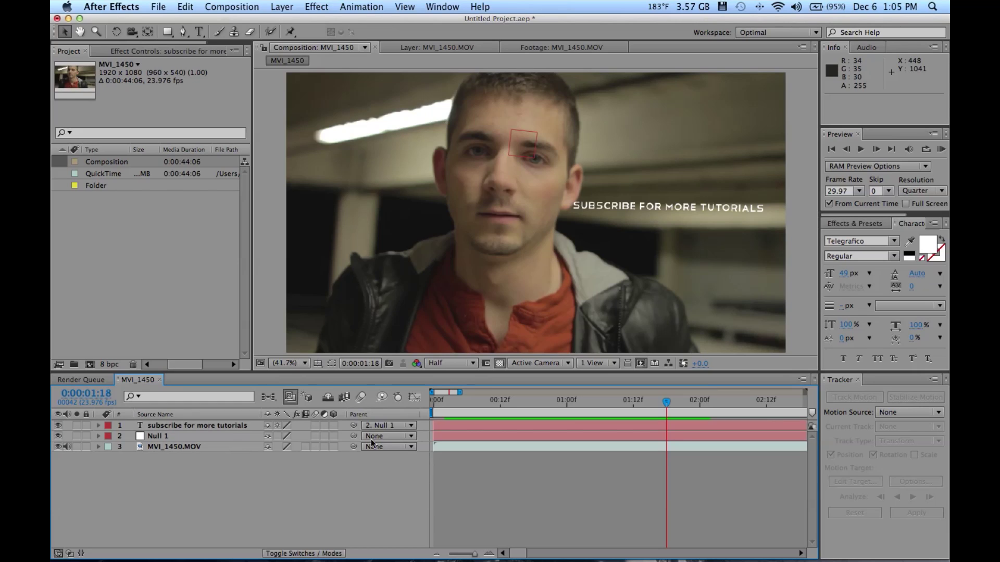
# Step: Move the current-time indicator to 0:00:00:00
pyautogui.click(435, 402)
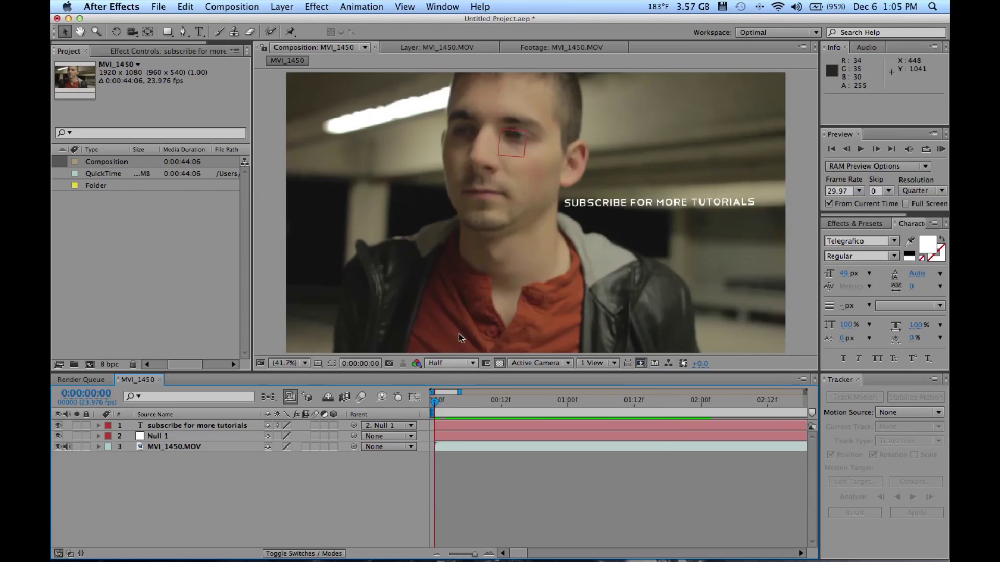